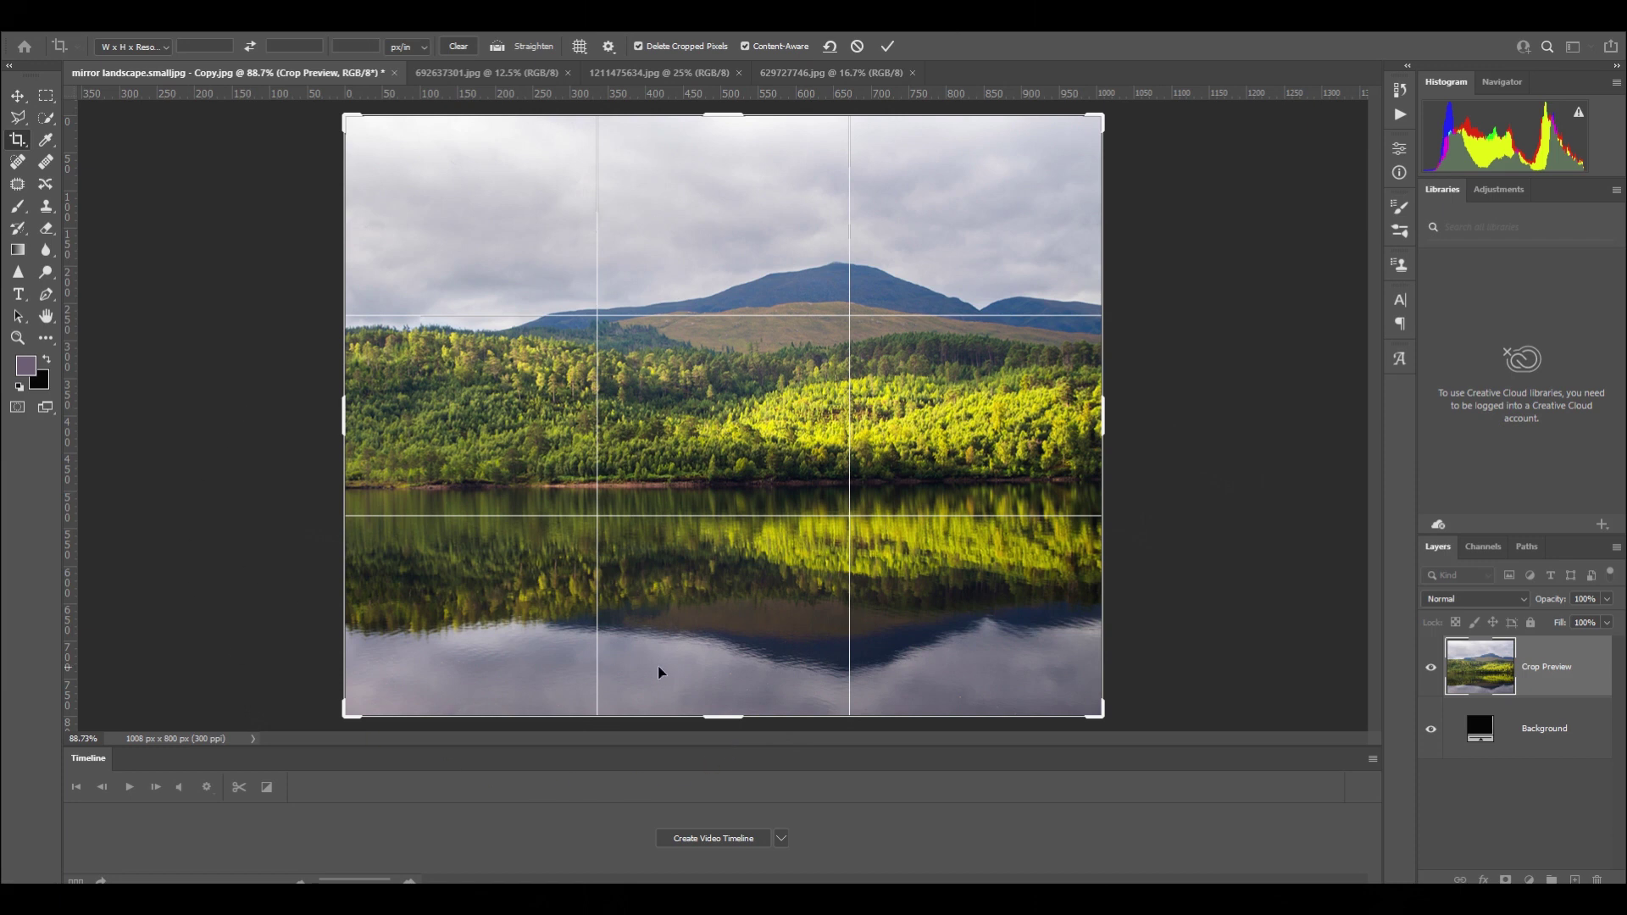
Raise the bottom crop edge so the shoreline sits on the lower third line, and commit the crop.
{"action": "left_click_drag", "start_coordinate": [730, 717], "coordinate": [734, 702]}
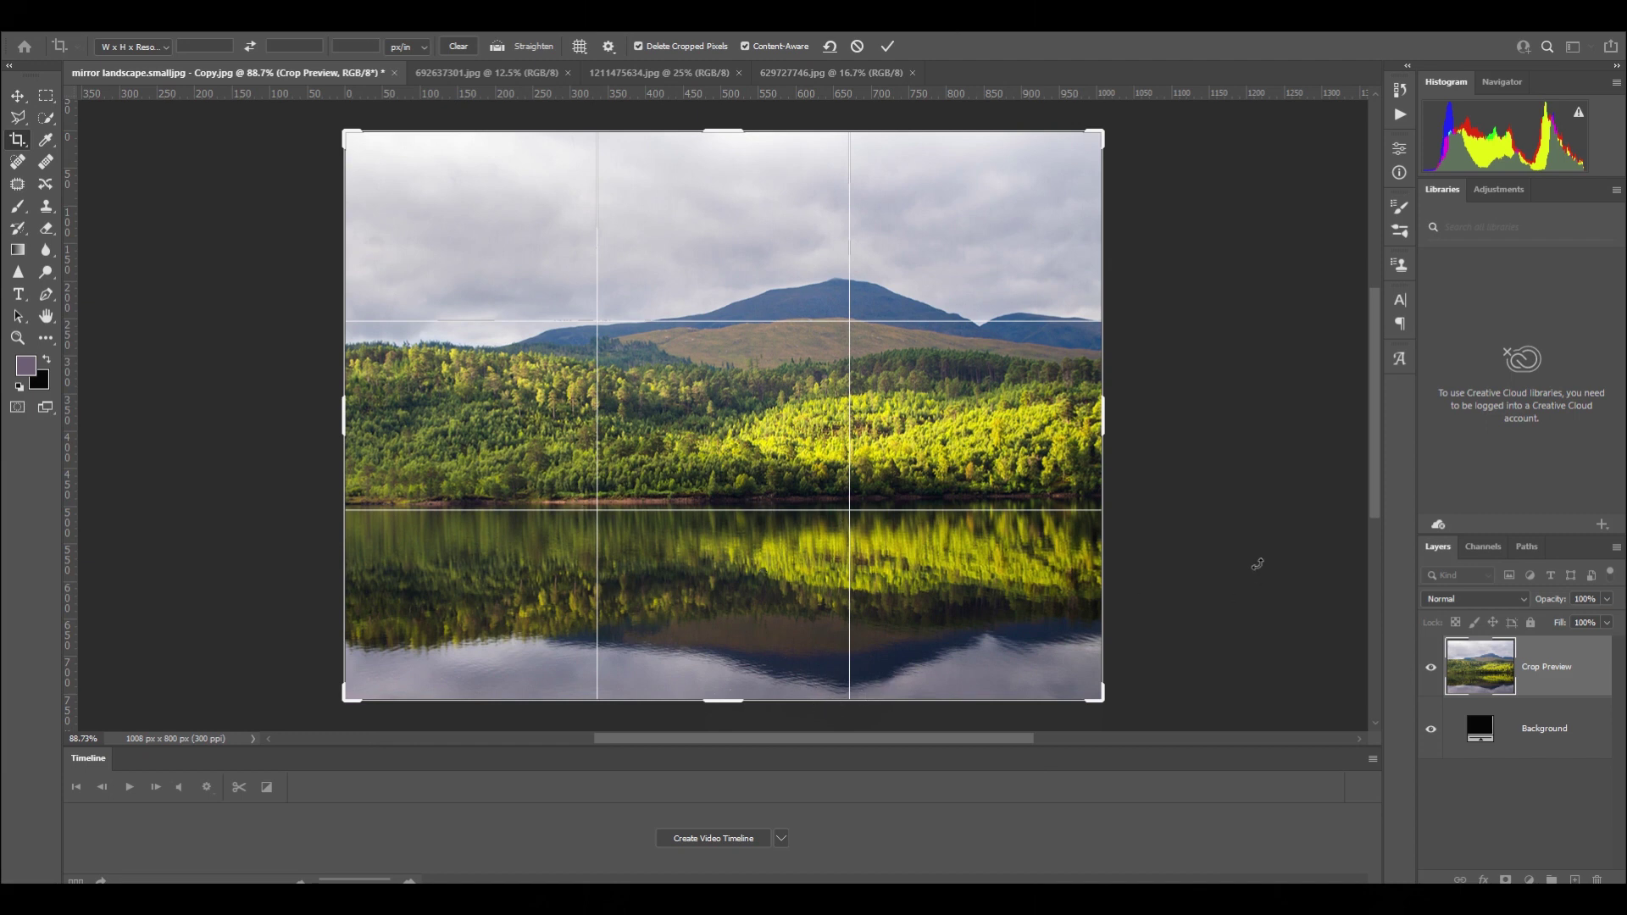
{"action": "key", "text": "Return"}
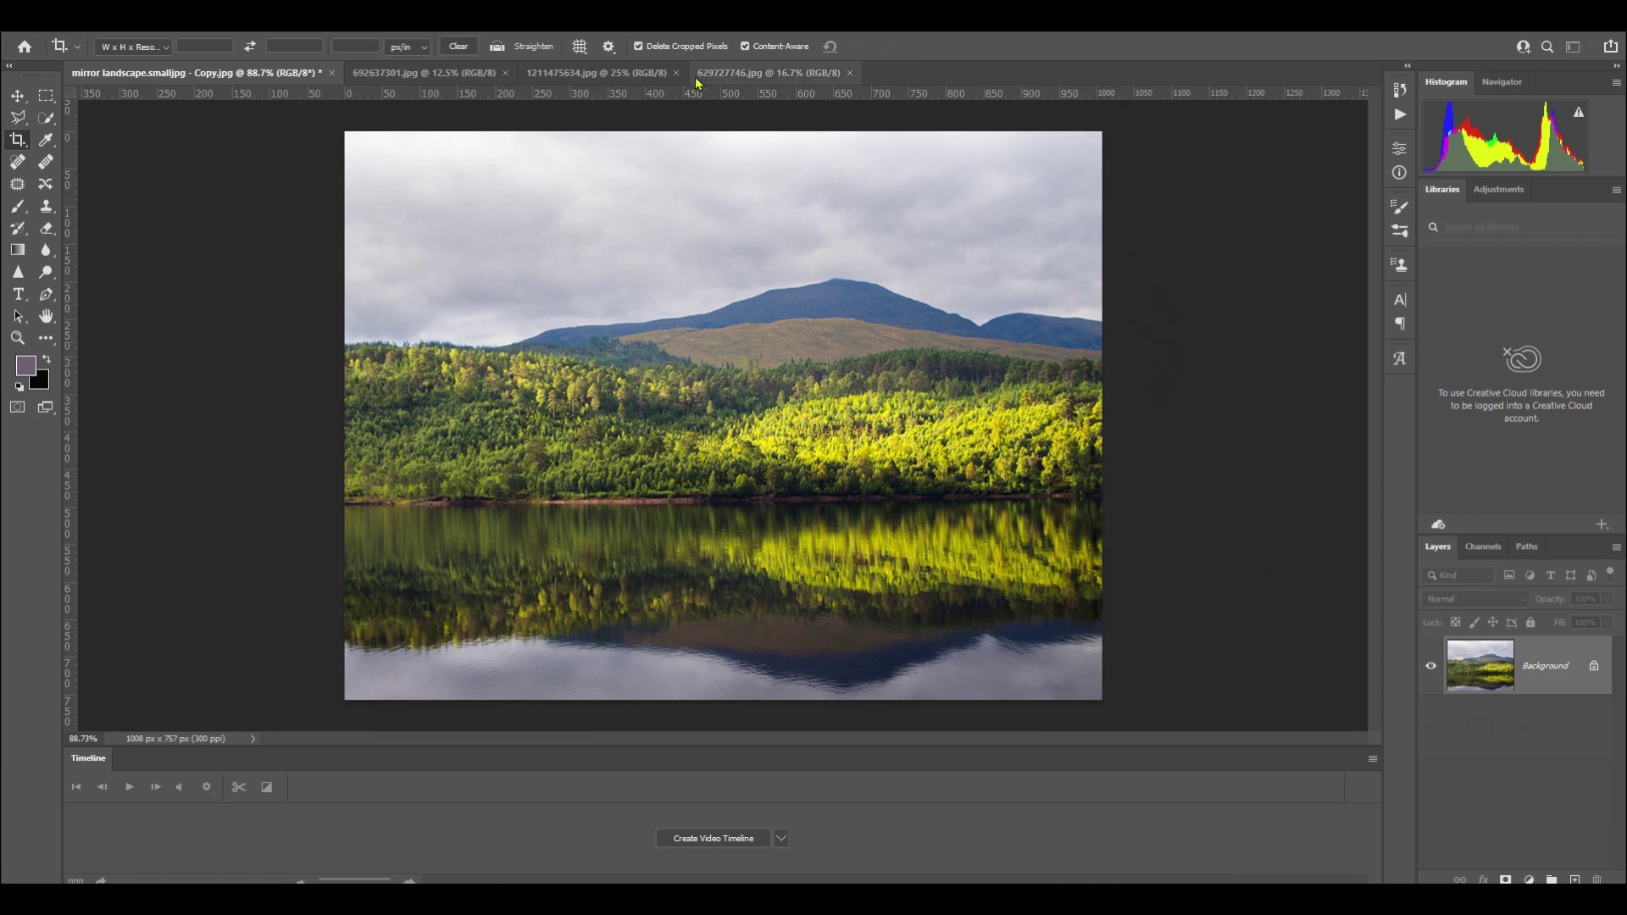
Switch to the selfie photo 692637381.jpg and set the crop overlay to Rule of Thirds.
{"action": "left_click", "coordinate": [450, 83]}
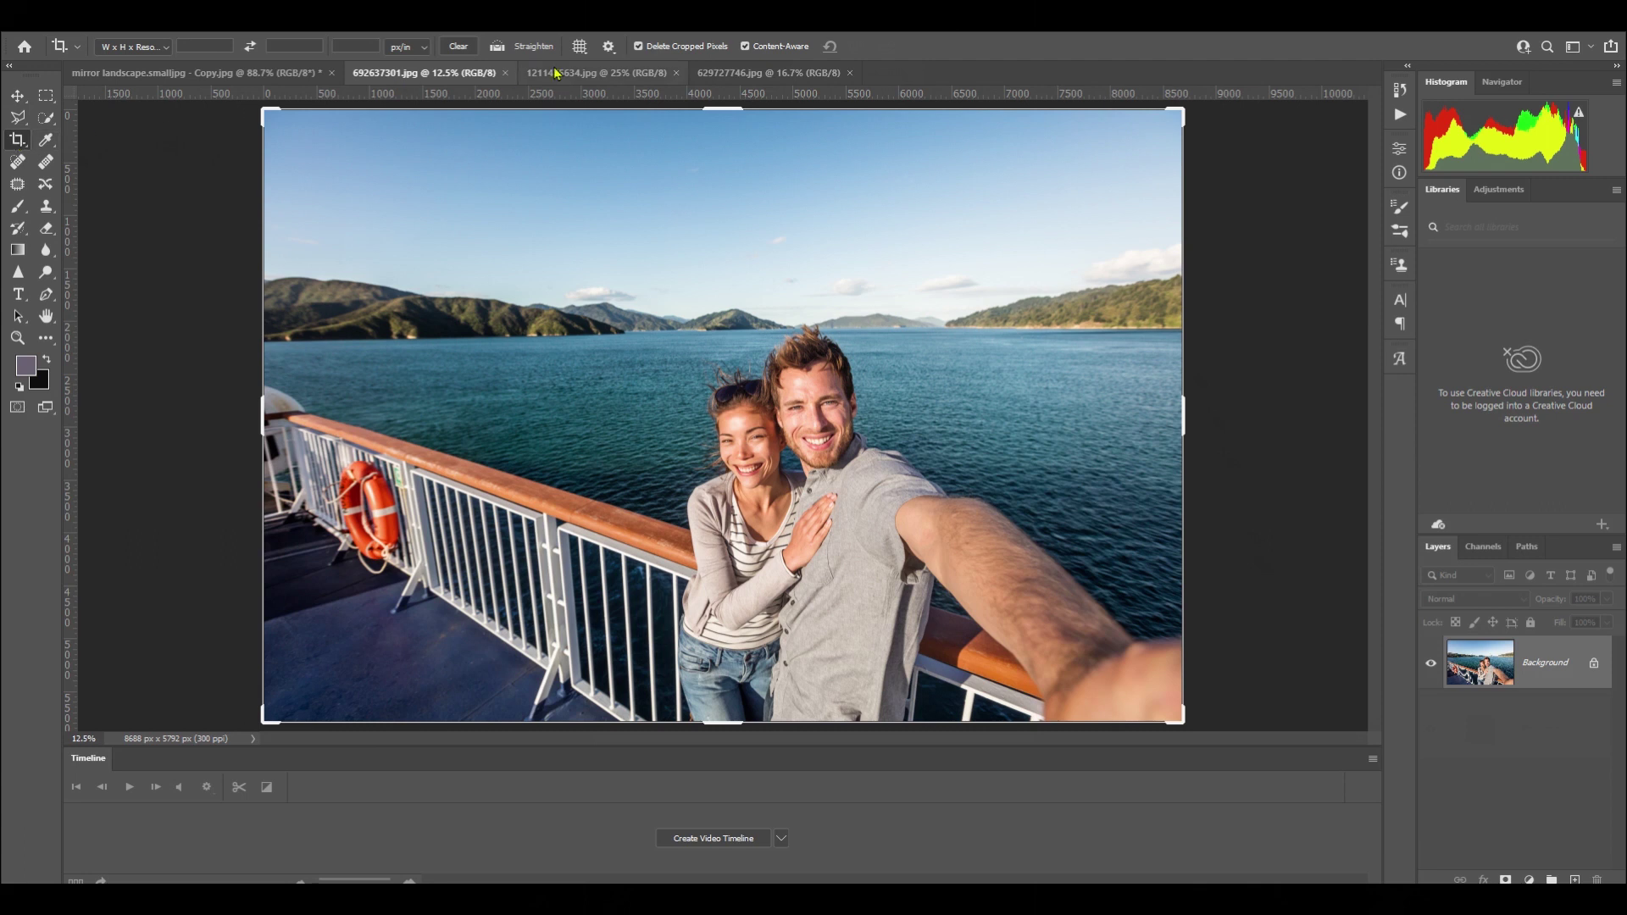
{"action": "left_click", "coordinate": [579, 47]}
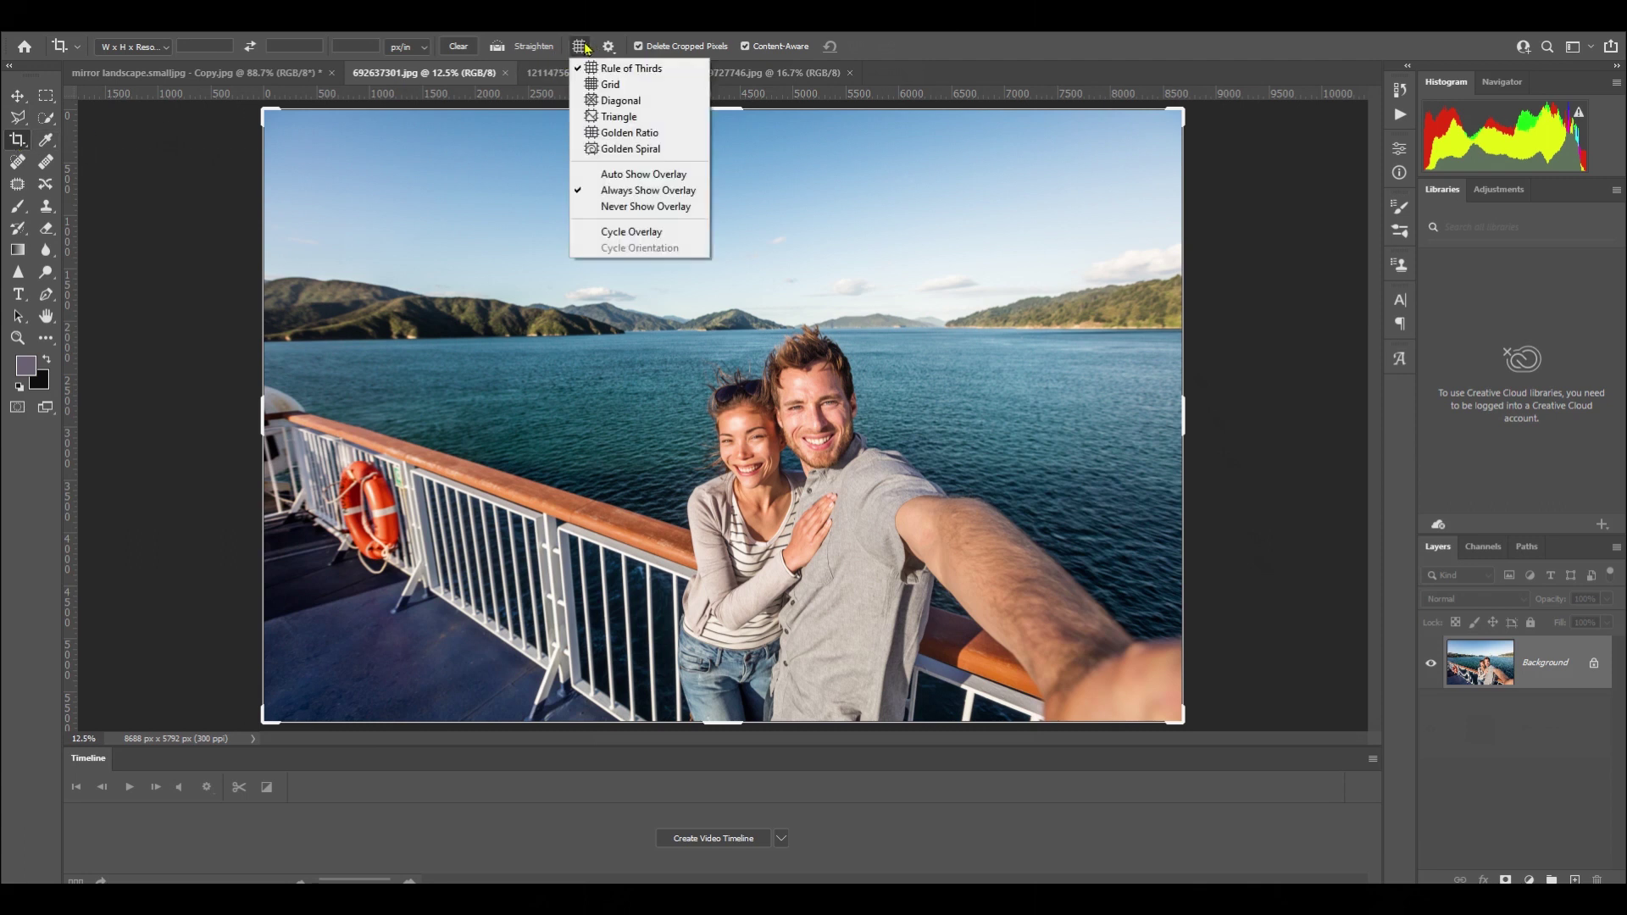
{"action": "left_click", "coordinate": [615, 69]}
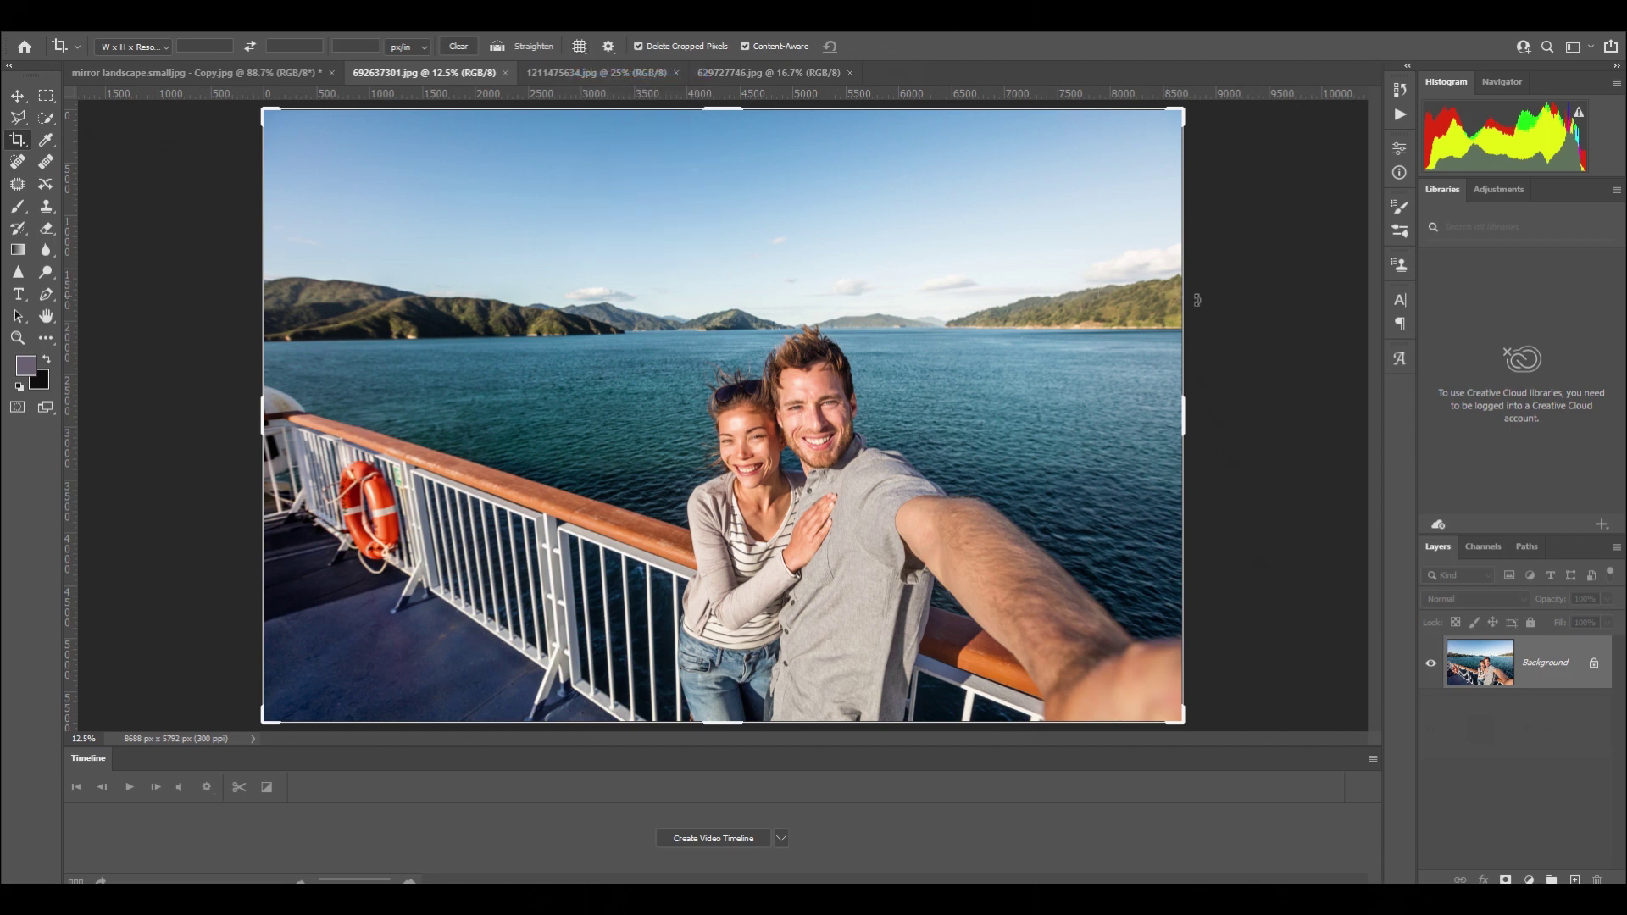
Pull in the selfie's right and top crop edges and commit at 7840 × 5552 px.
{"action": "left_click", "coordinate": [1288, 340]}
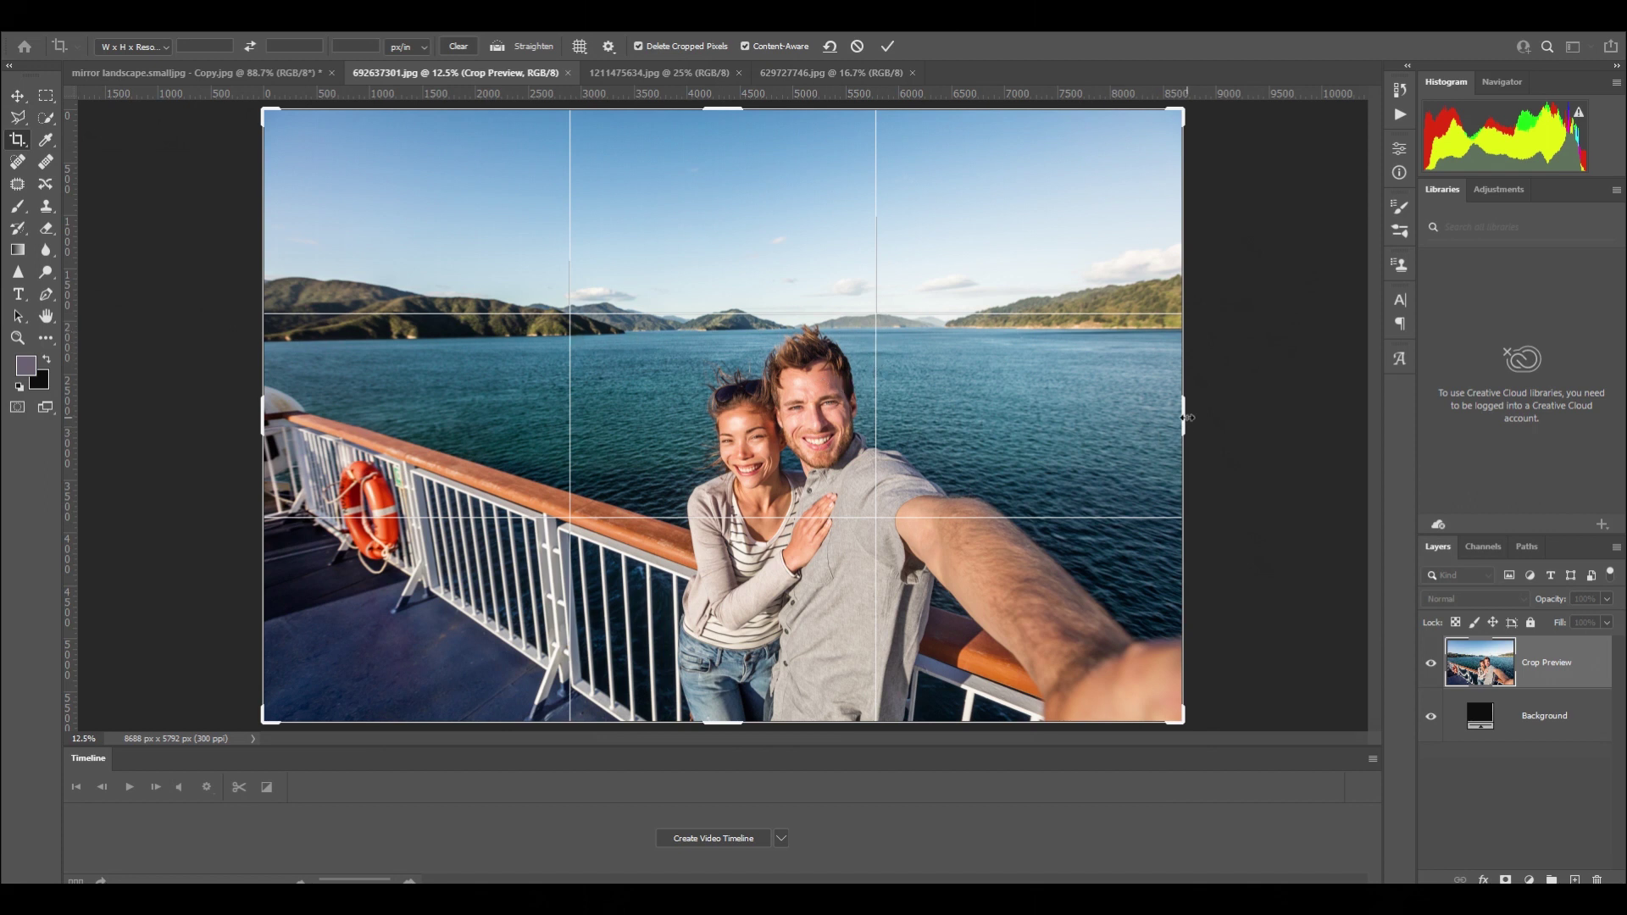
{"action": "left_click_drag", "start_coordinate": [1186, 416], "coordinate": [1133, 429]}
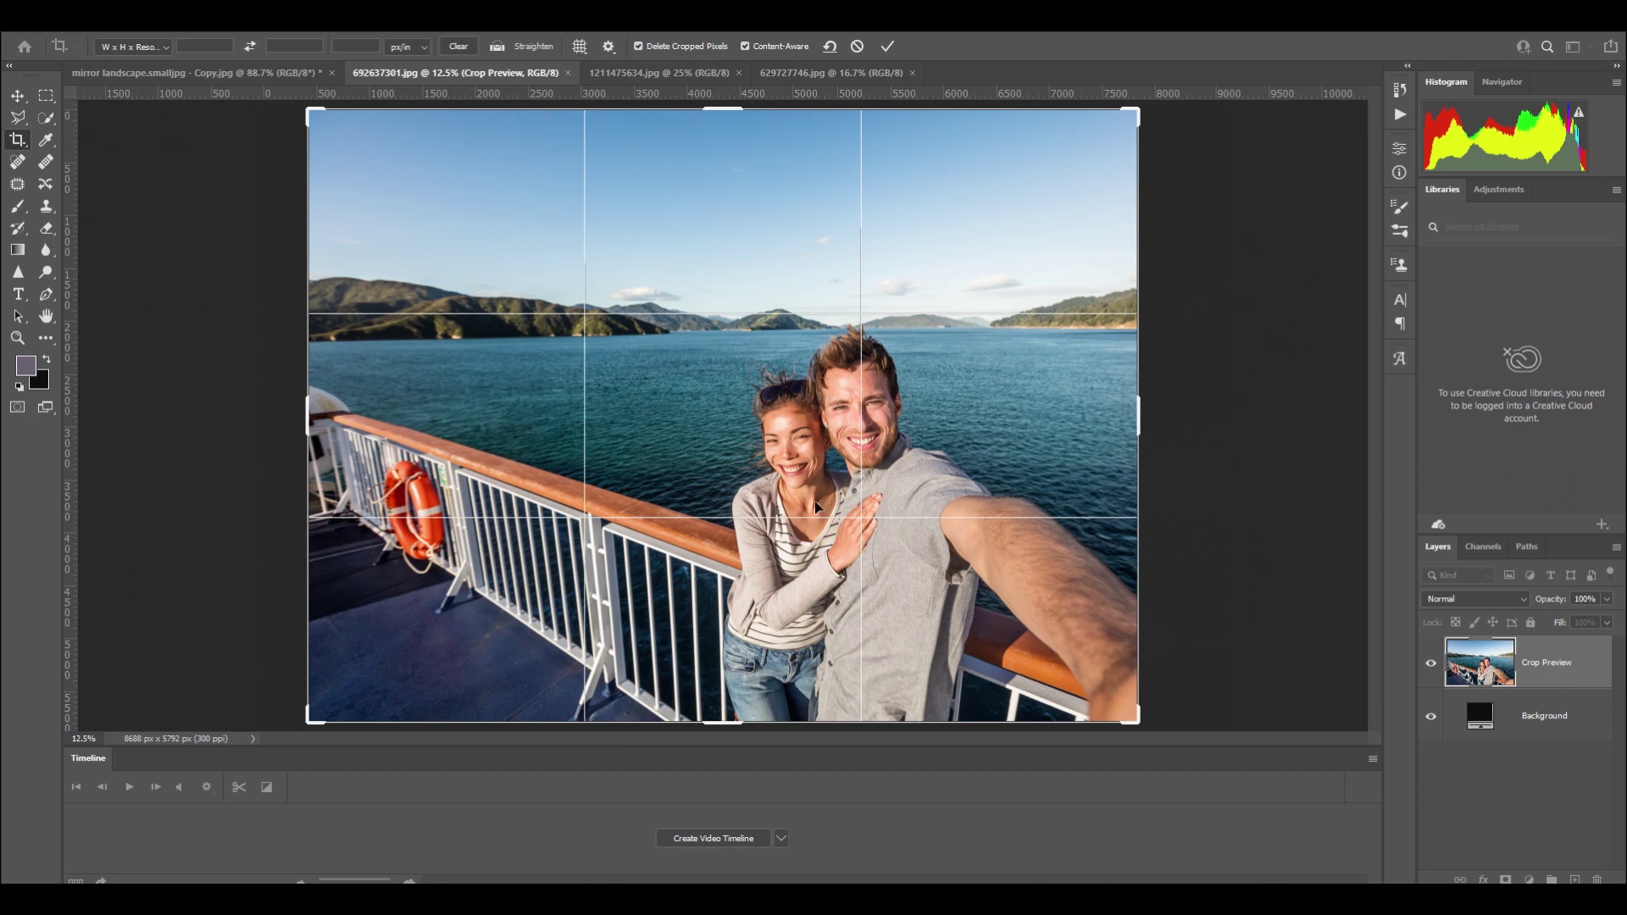
{"action": "left_click_drag", "start_coordinate": [716, 111], "coordinate": [715, 123]}
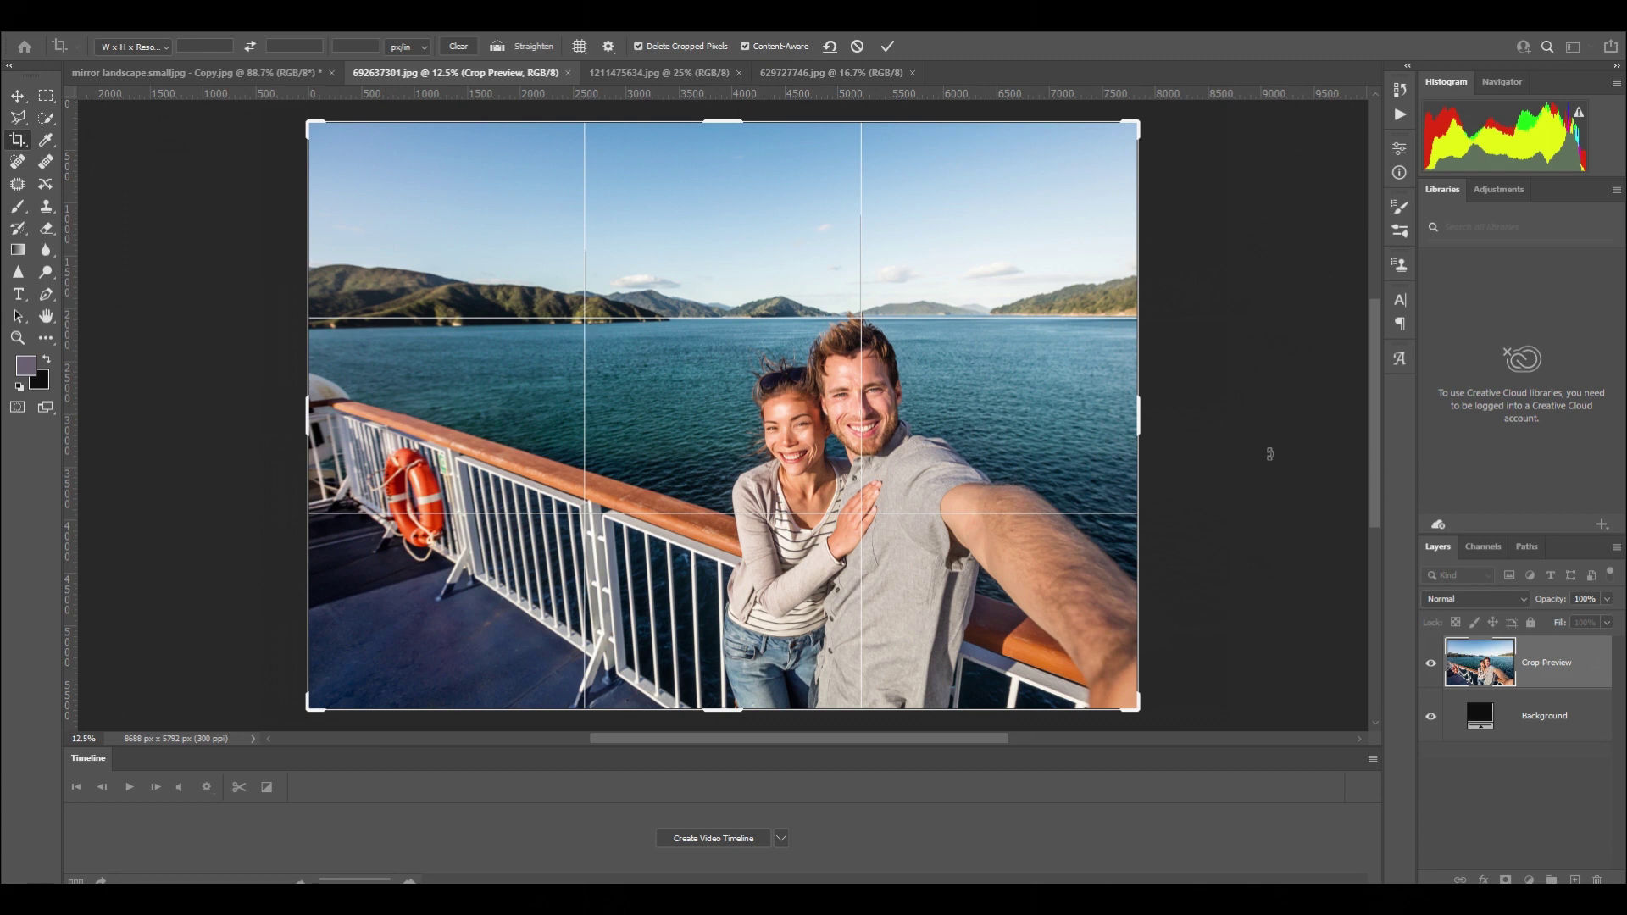
{"action": "key", "text": "Return"}
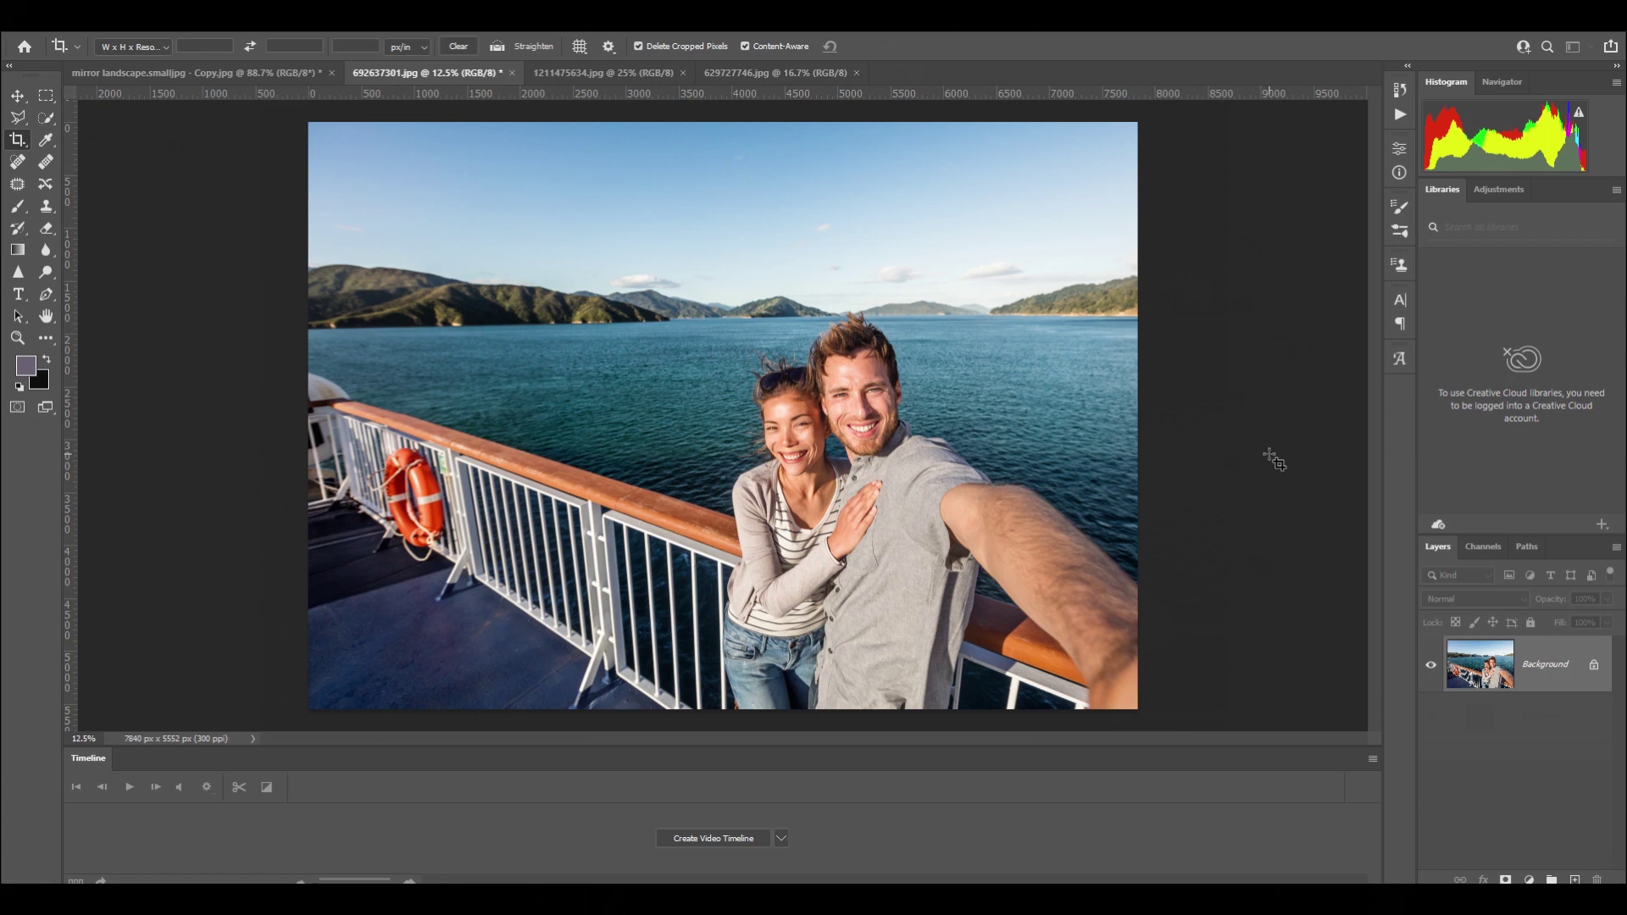
Switch to the butterfly photo 1211475634.jpg and start a Rule of Thirds crop.
{"action": "left_click", "coordinate": [603, 73]}
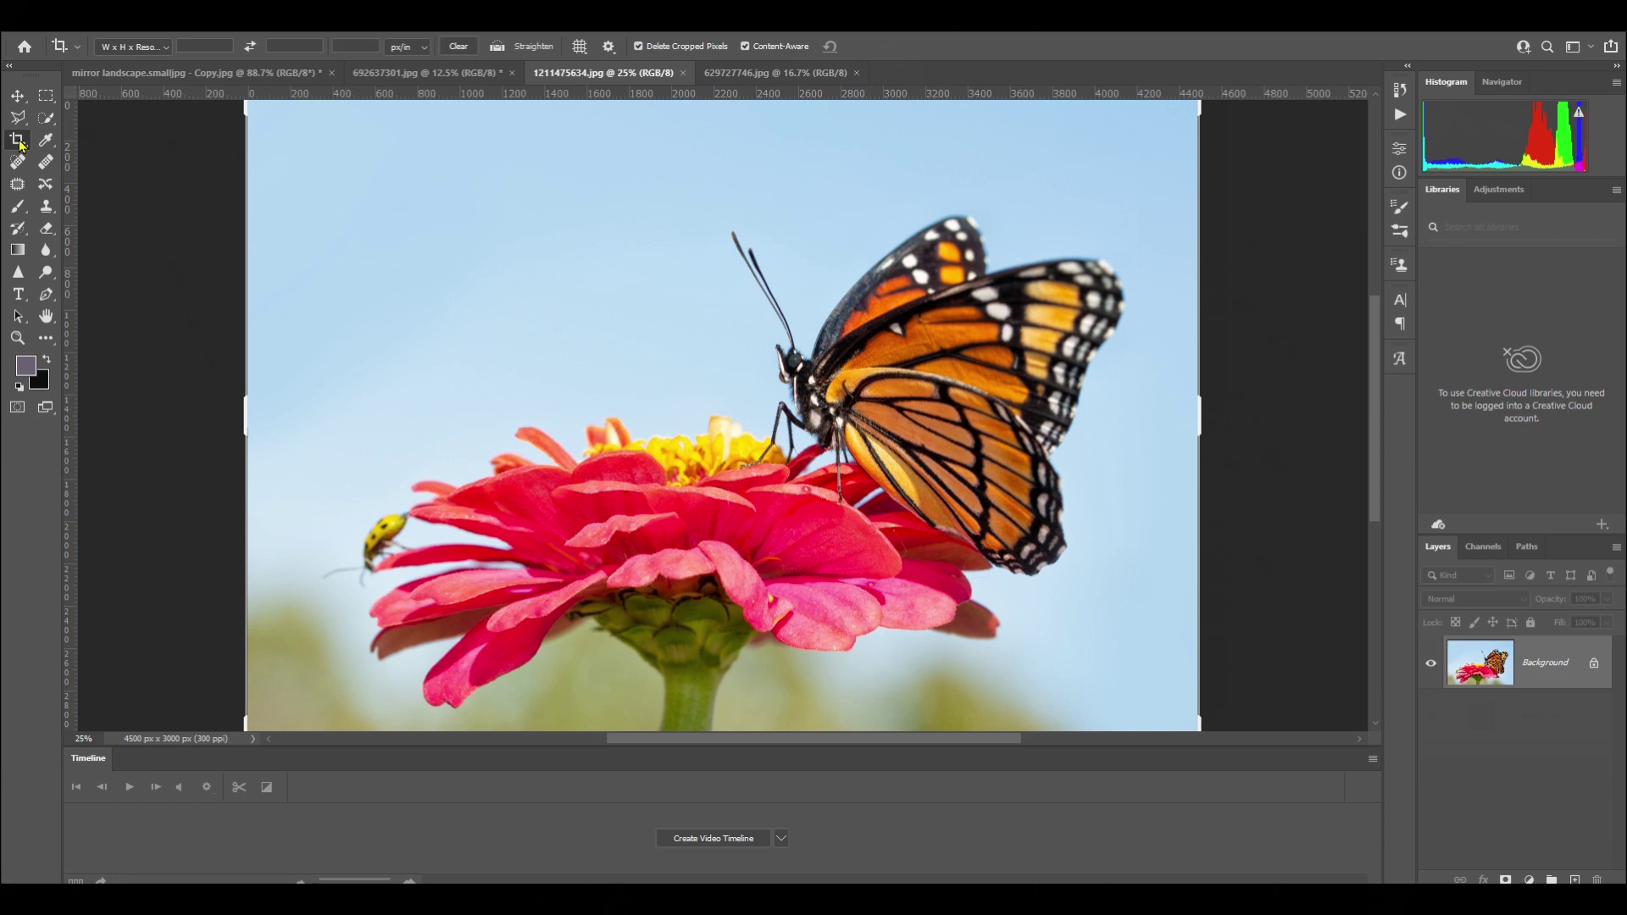
{"action": "left_click", "coordinate": [582, 48]}
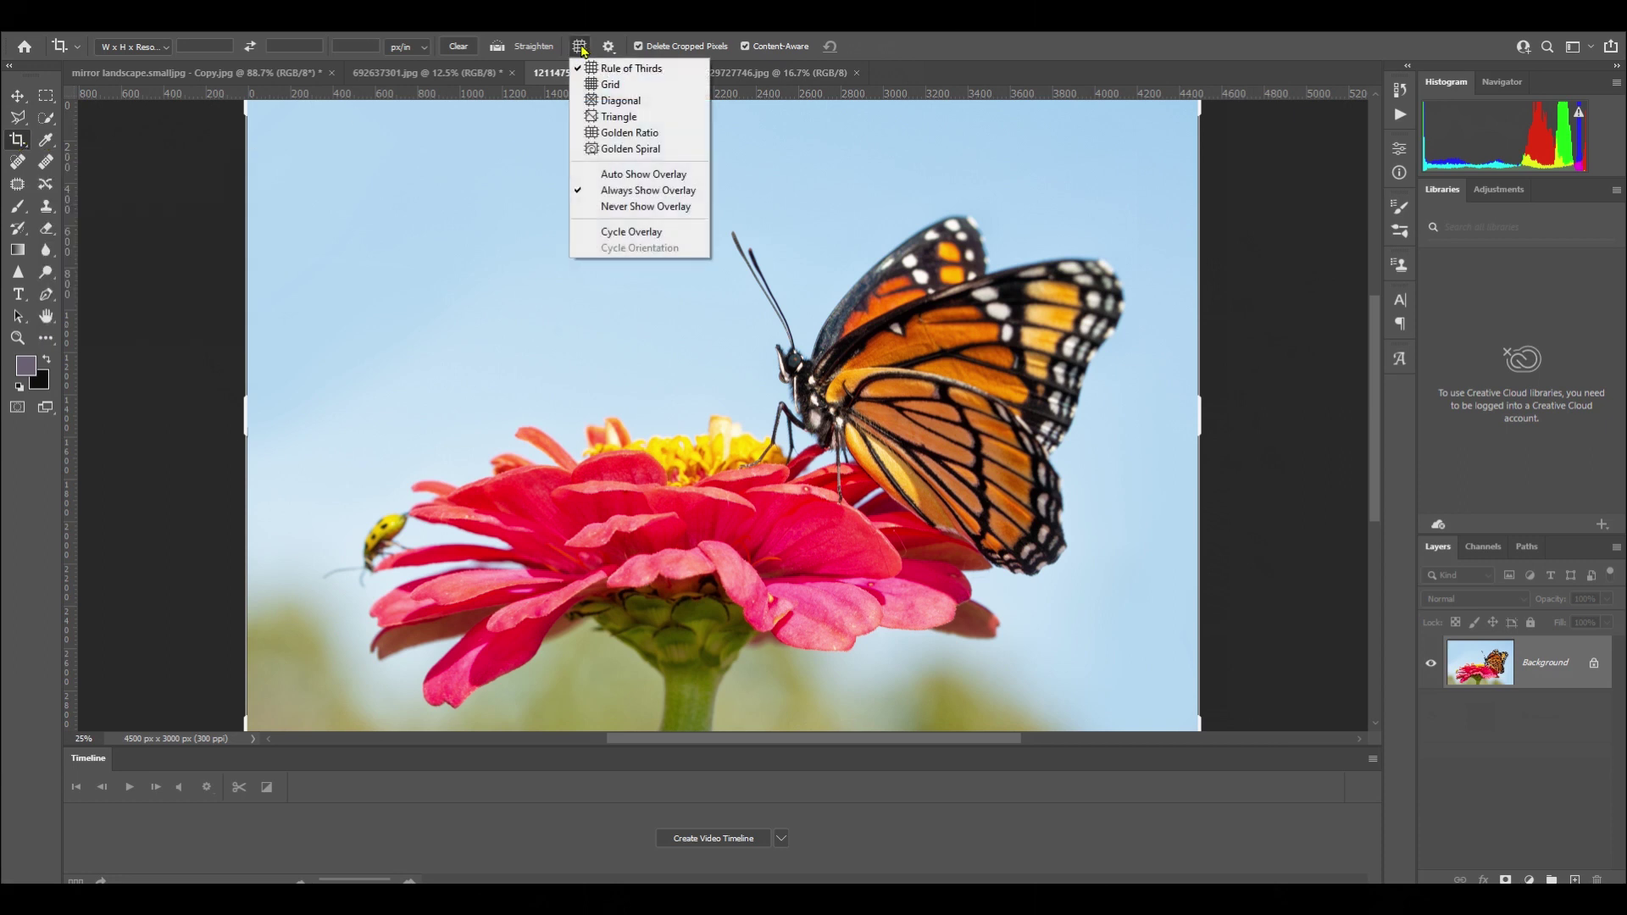
{"action": "left_click", "coordinate": [610, 72]}
{"action": "left_click", "coordinate": [1292, 282]}
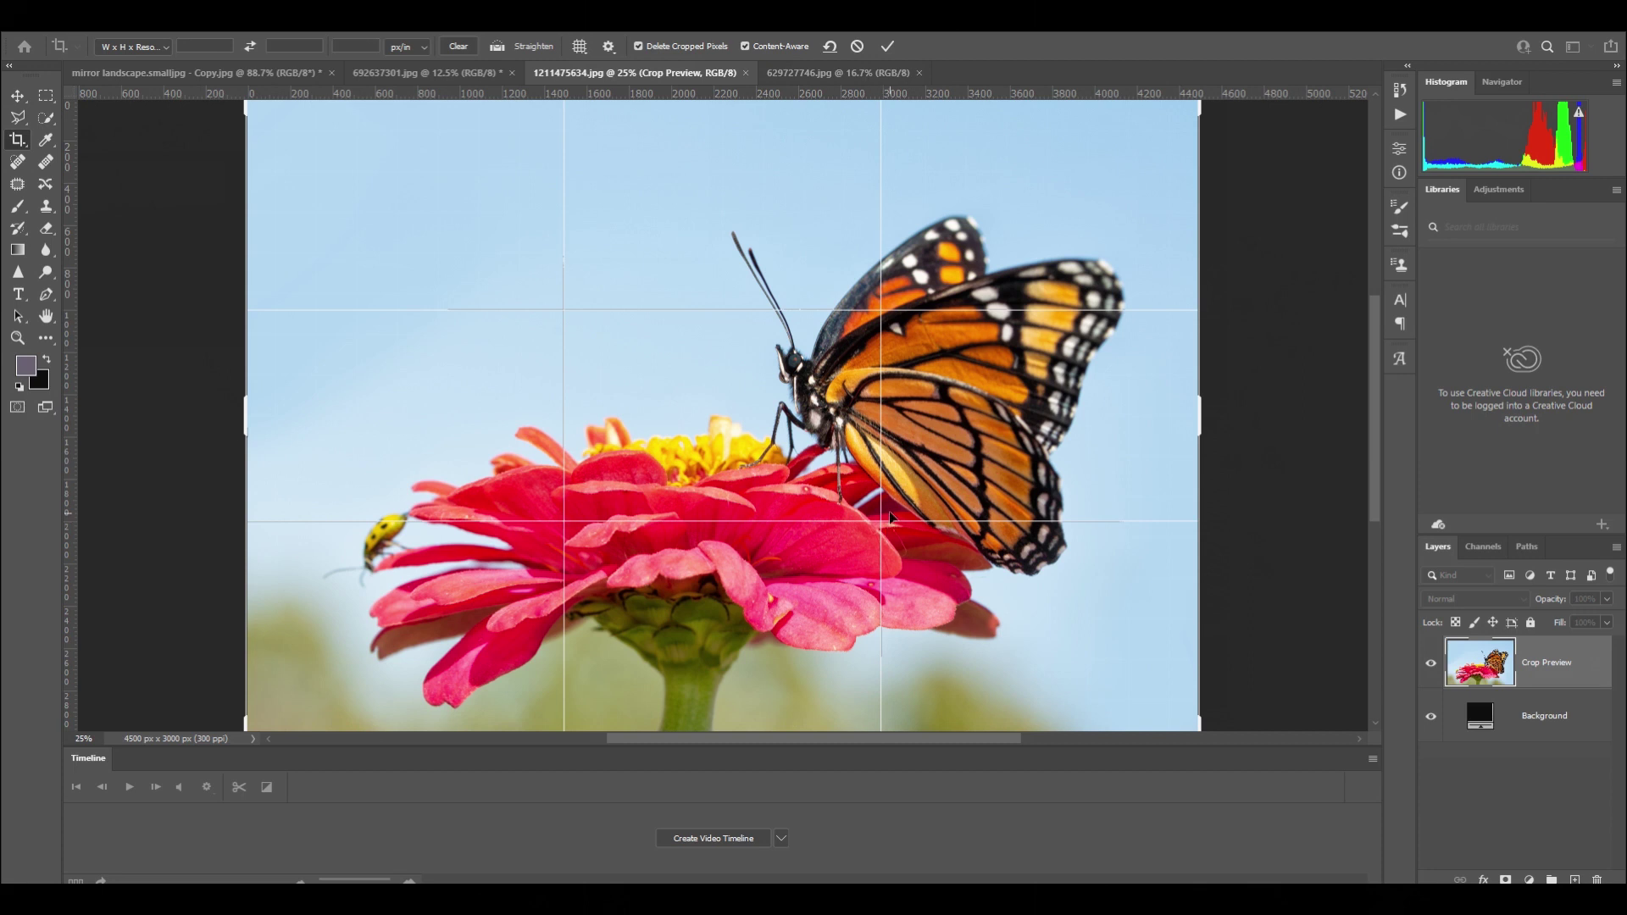
Narrow the right side, lower the top, raise the bottom, and extend the crop past the left edge.
{"action": "mouse_move", "coordinate": [1198, 418]}
{"action": "left_mouse_down"}
{"action": "mouse_move", "coordinate": [1176, 403]}
{"action": "mouse_move", "coordinate": [1173, 425]}
{"action": "left_mouse_up"}
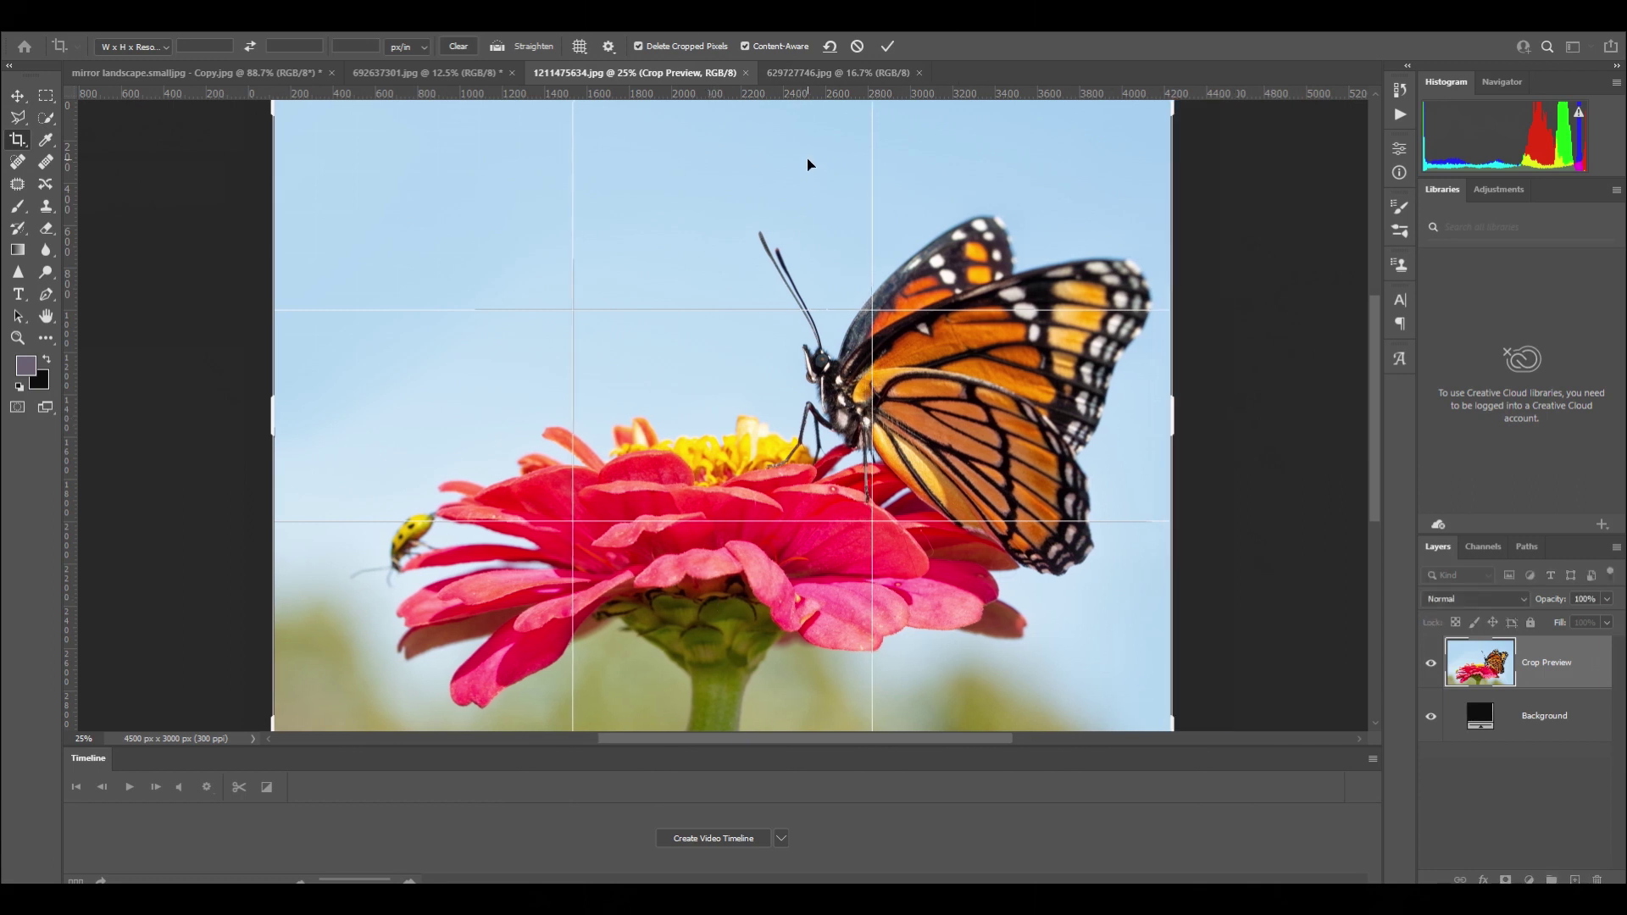
{"action": "left_click_drag", "start_coordinate": [1291, 298], "coordinate": [1291, 297]}
{"action": "left_click_drag", "start_coordinate": [1367, 381], "coordinate": [1376, 326]}
{"action": "left_click_drag", "start_coordinate": [722, 241], "coordinate": [713, 284]}
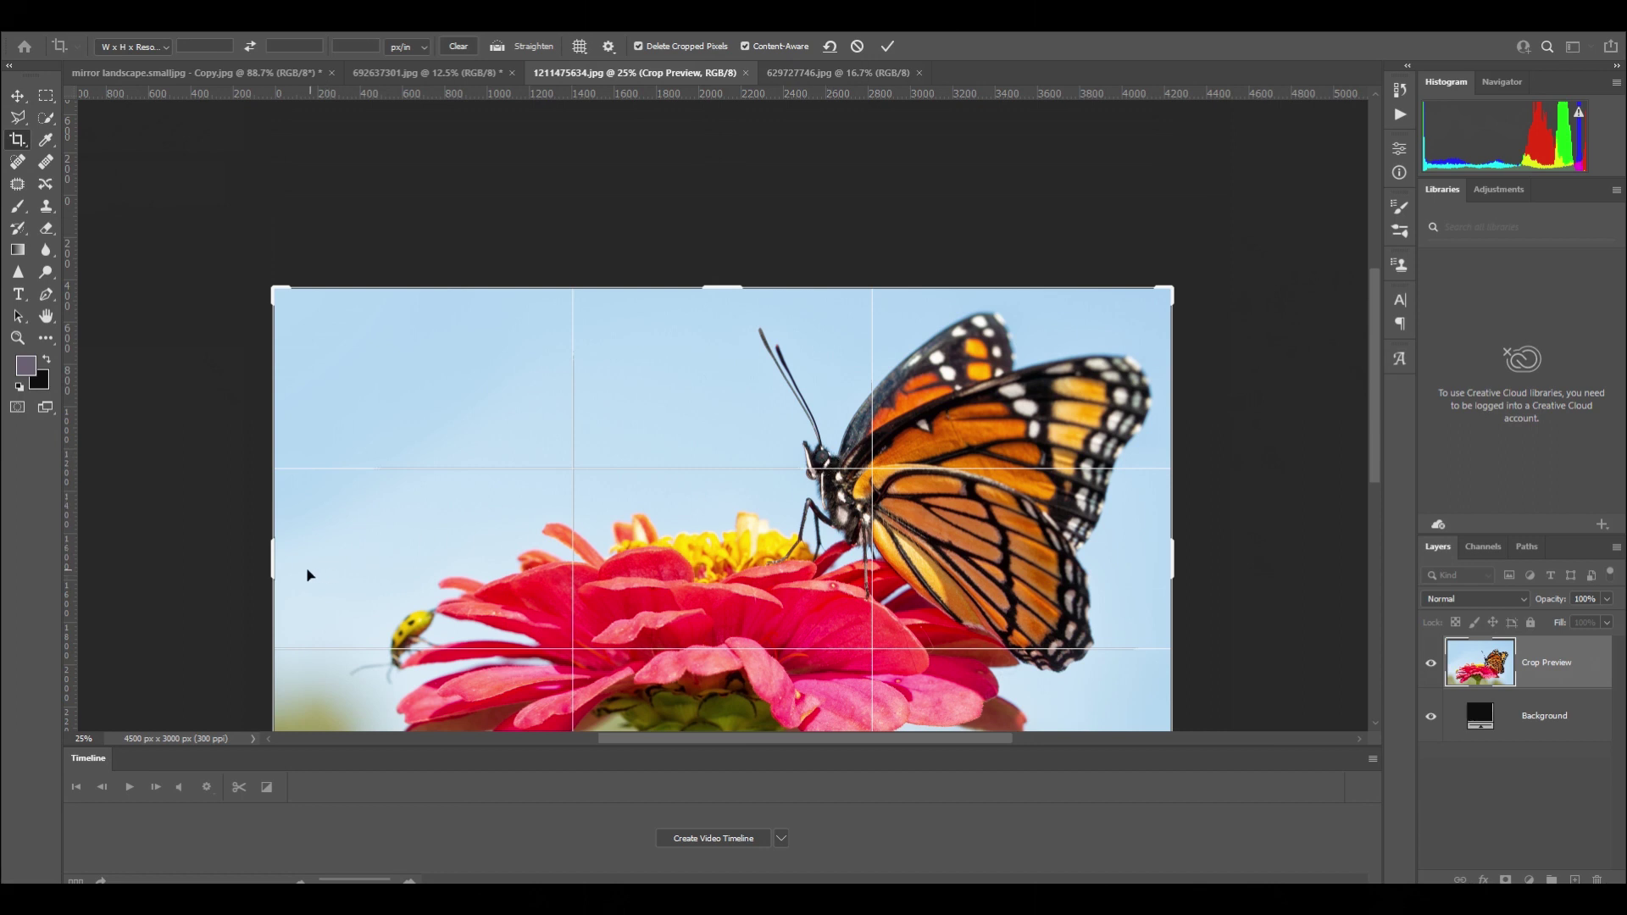
{"action": "left_click_drag", "start_coordinate": [271, 567], "coordinate": [198, 559]}
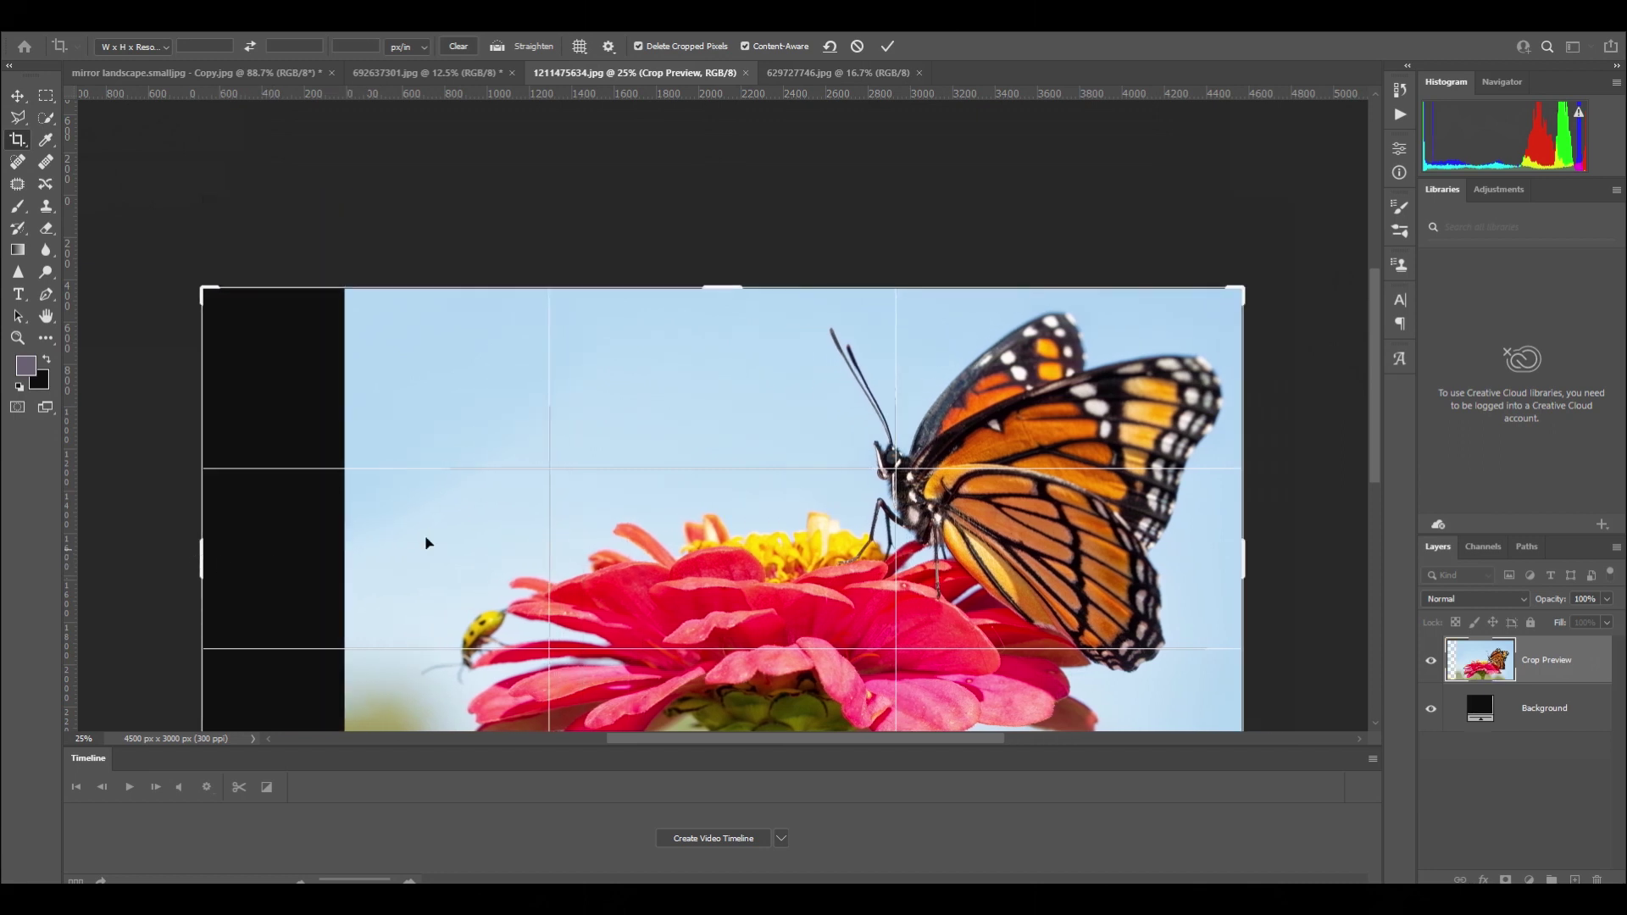
{"action": "left_click", "coordinate": [721, 284]}
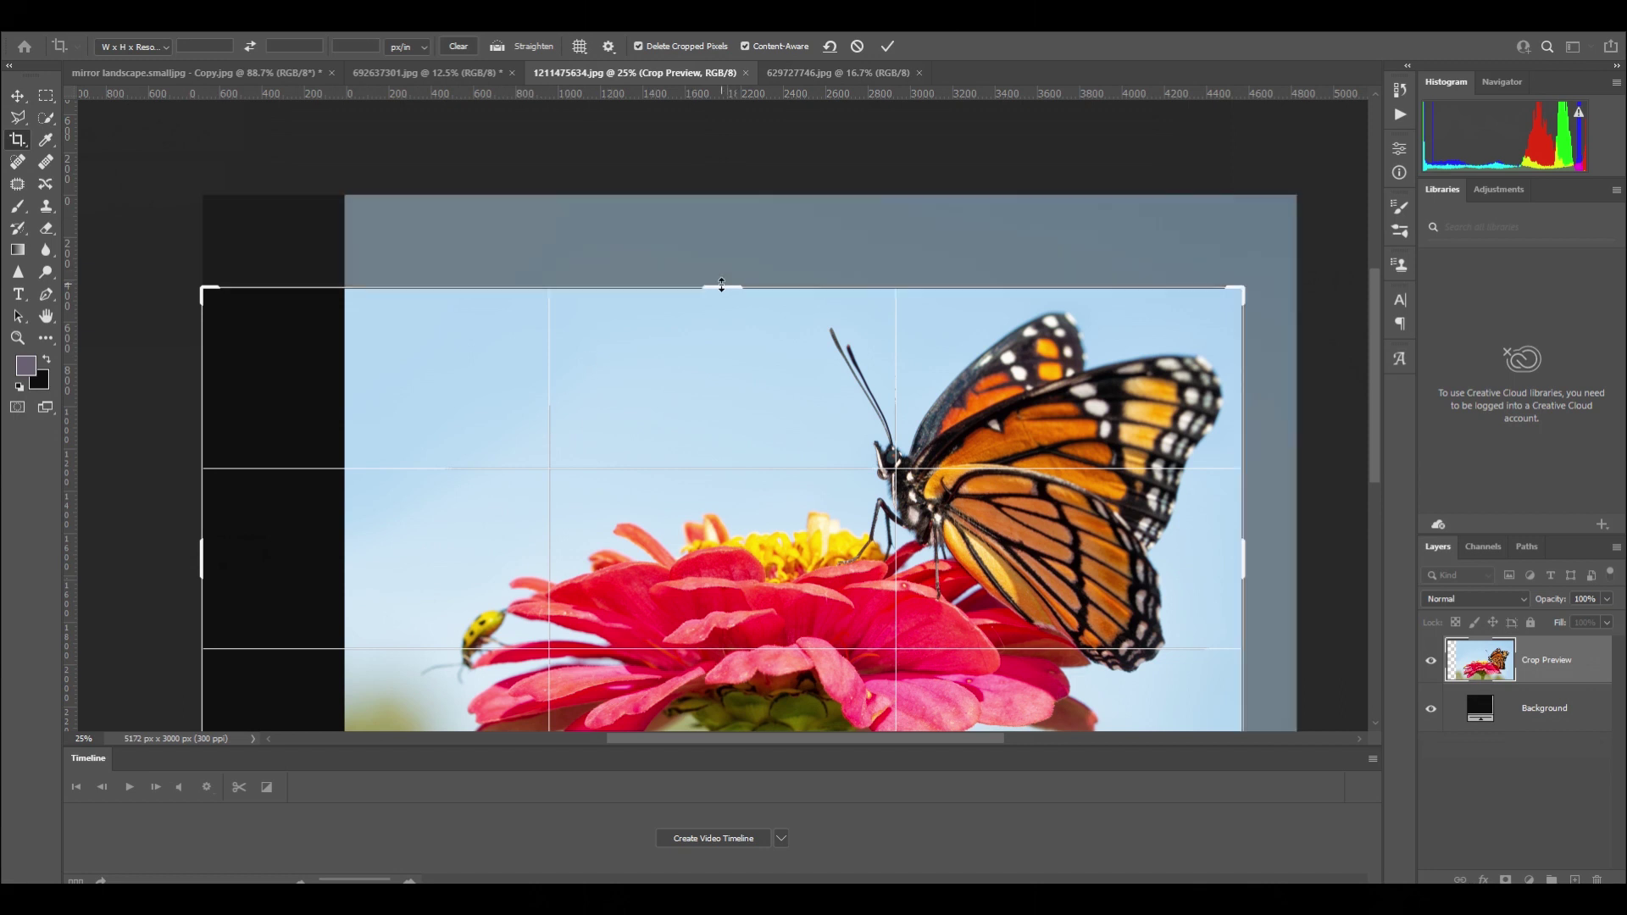
{"action": "left_click_drag", "start_coordinate": [1381, 388], "coordinate": [1382, 457]}
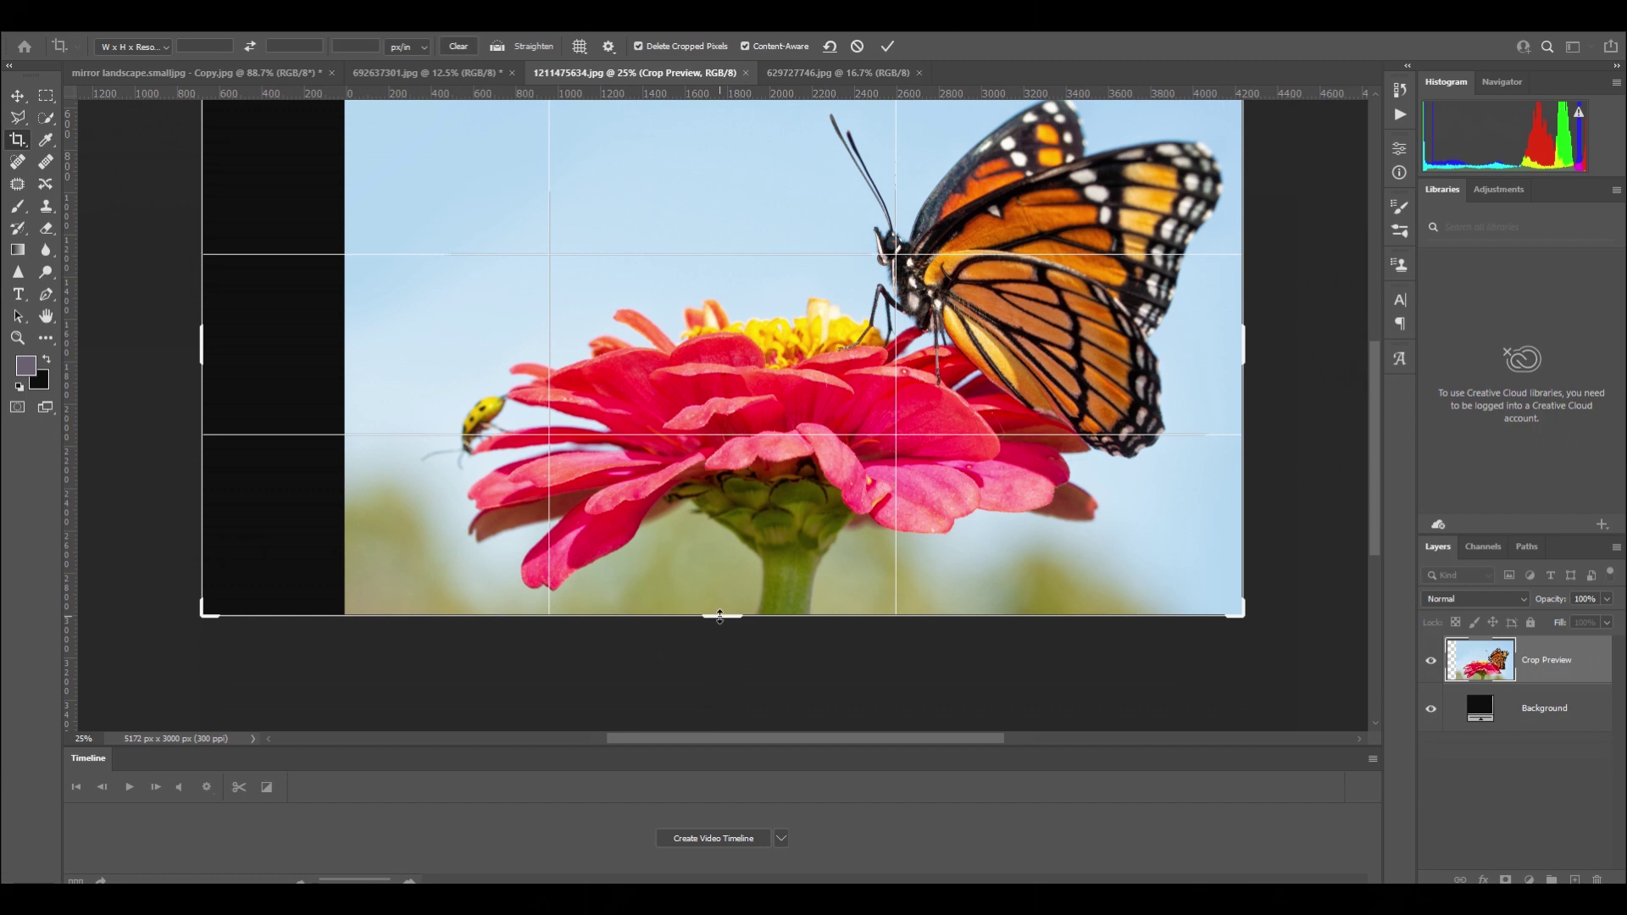
{"action": "left_click_drag", "start_coordinate": [721, 615], "coordinate": [723, 605]}
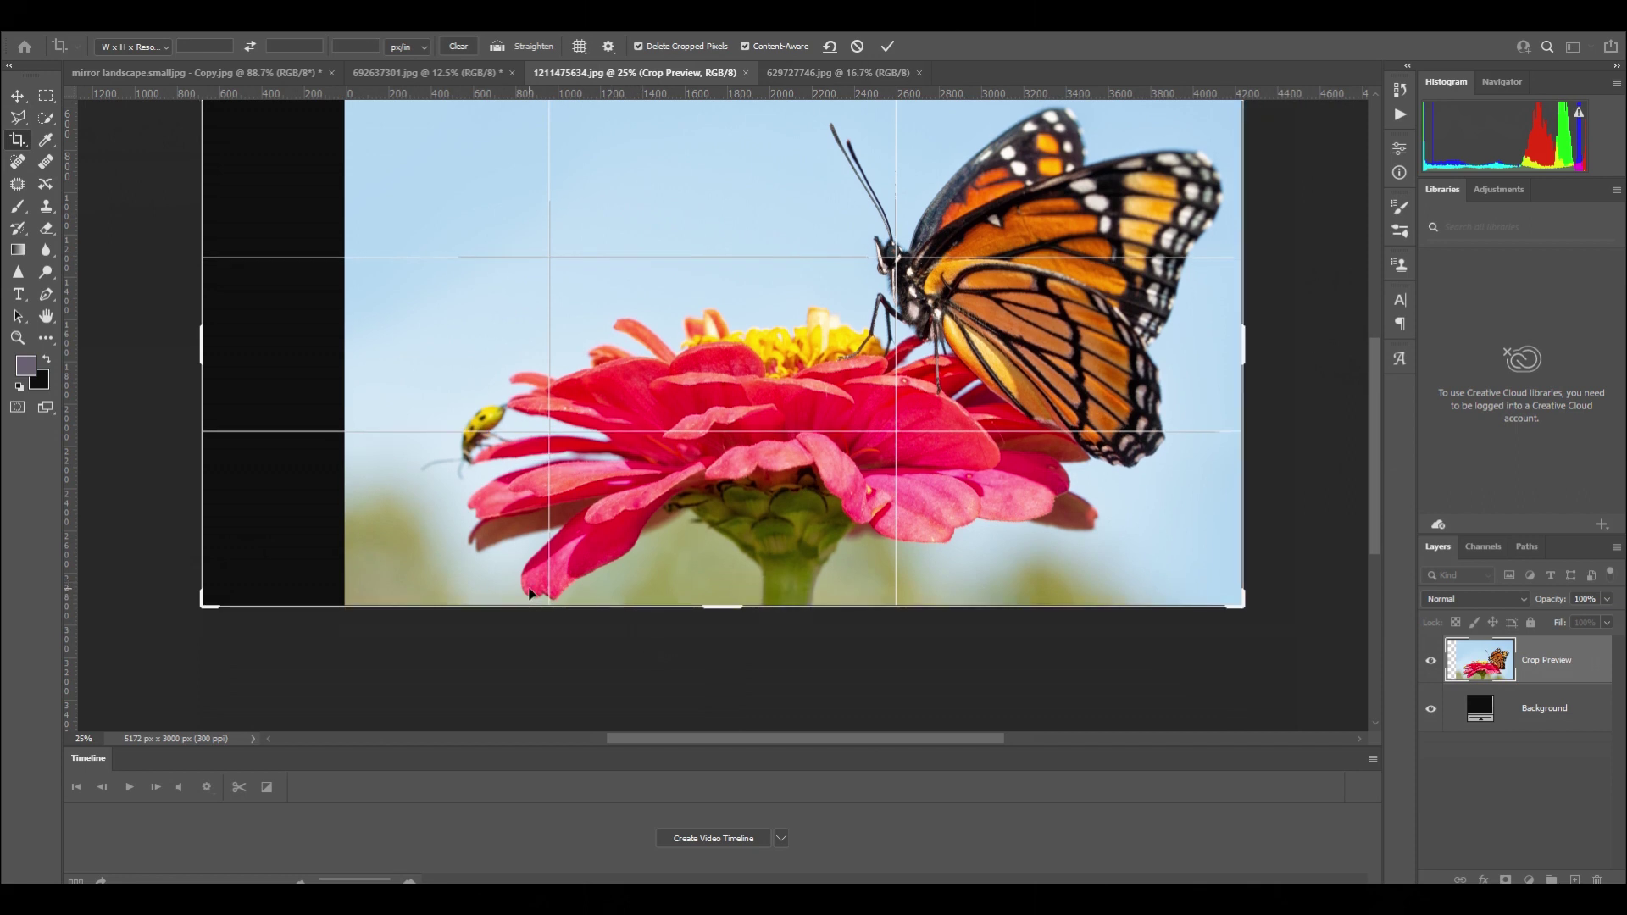
{"action": "left_click_drag", "start_coordinate": [1376, 522], "coordinate": [1378, 498]}
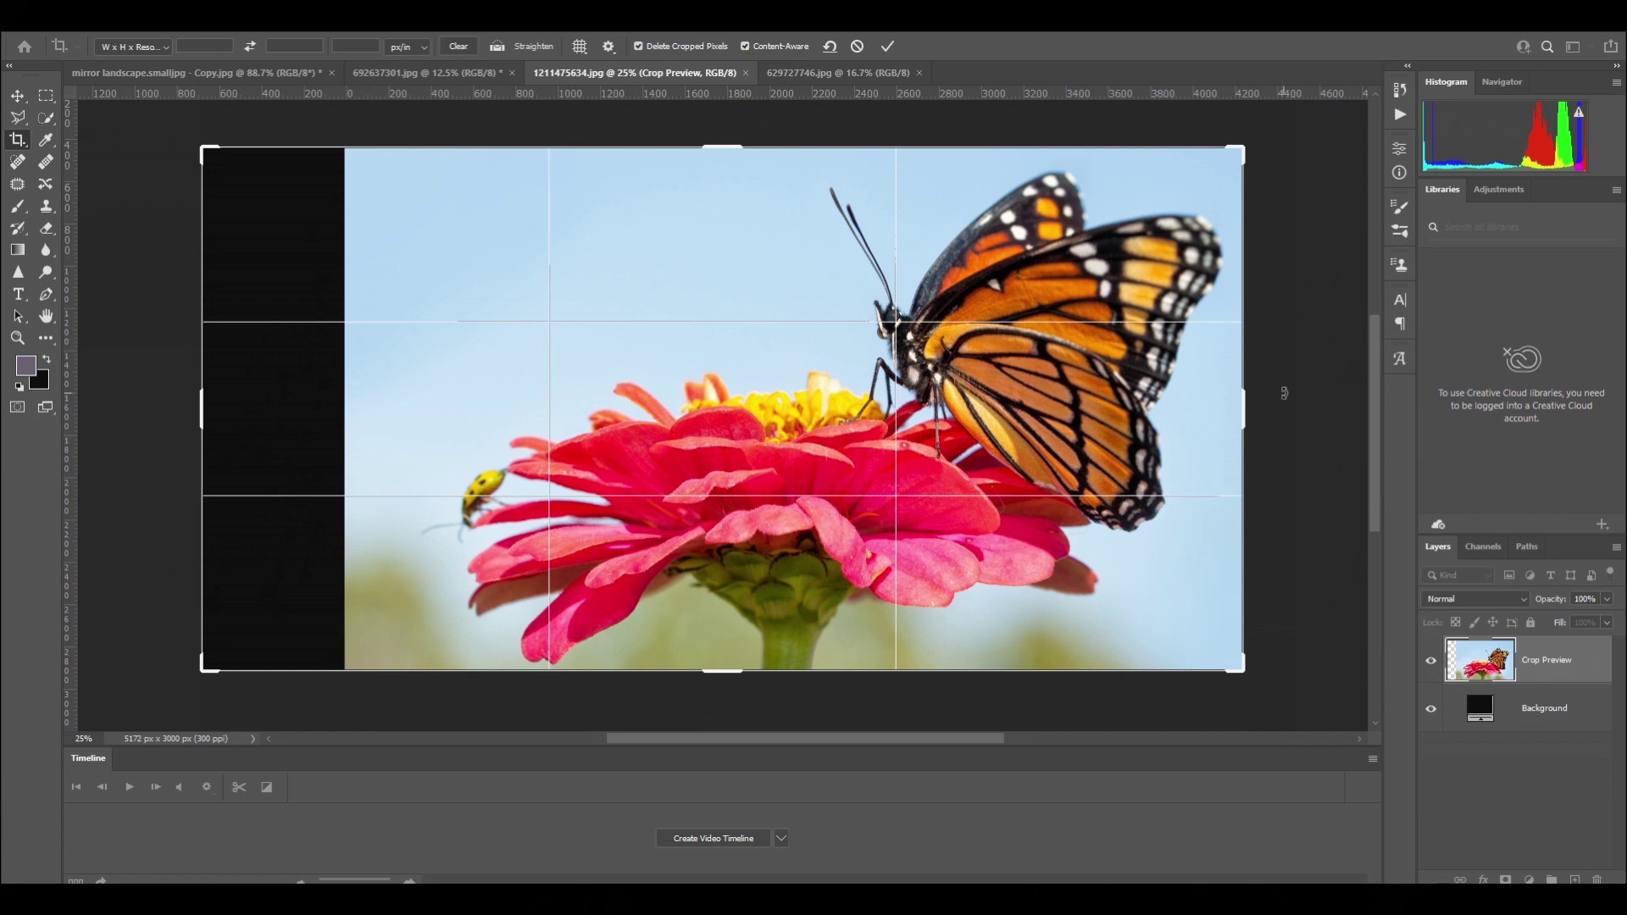
Commit the butterfly crop with Content-Aware filling the empty left strip, giving 4916 × 2472 px.
{"action": "key", "text": "Return"}
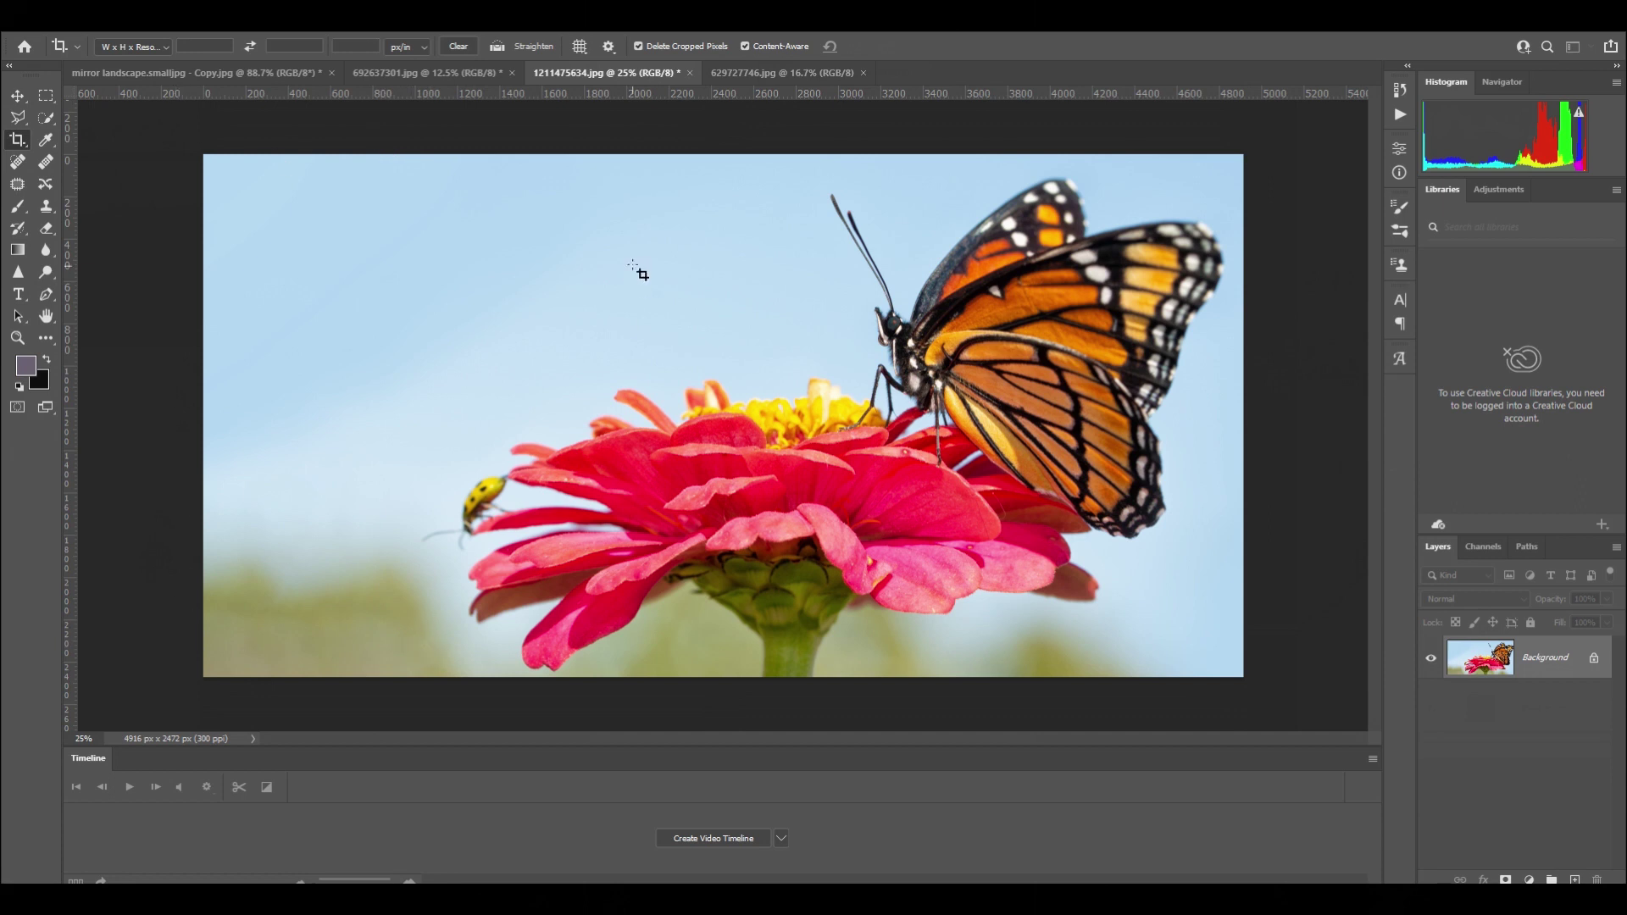
Extend the butterfly image's top edge just above the picture, making it 4916 × 2520 px.
{"action": "left_click", "coordinate": [582, 47]}
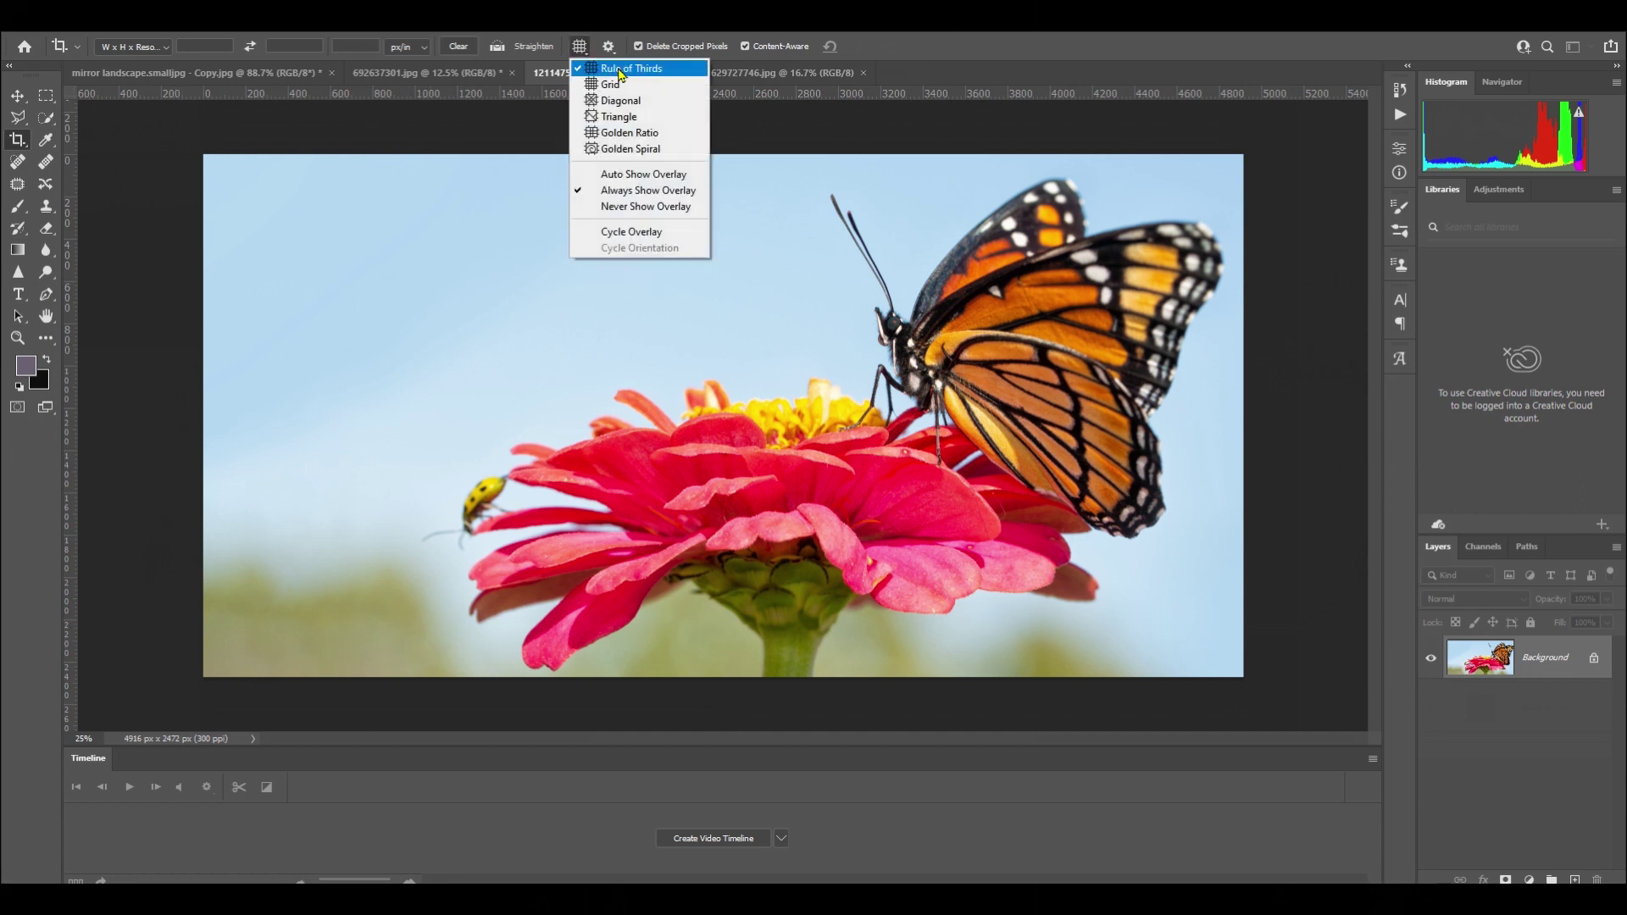
{"action": "left_click", "coordinate": [1287, 279]}
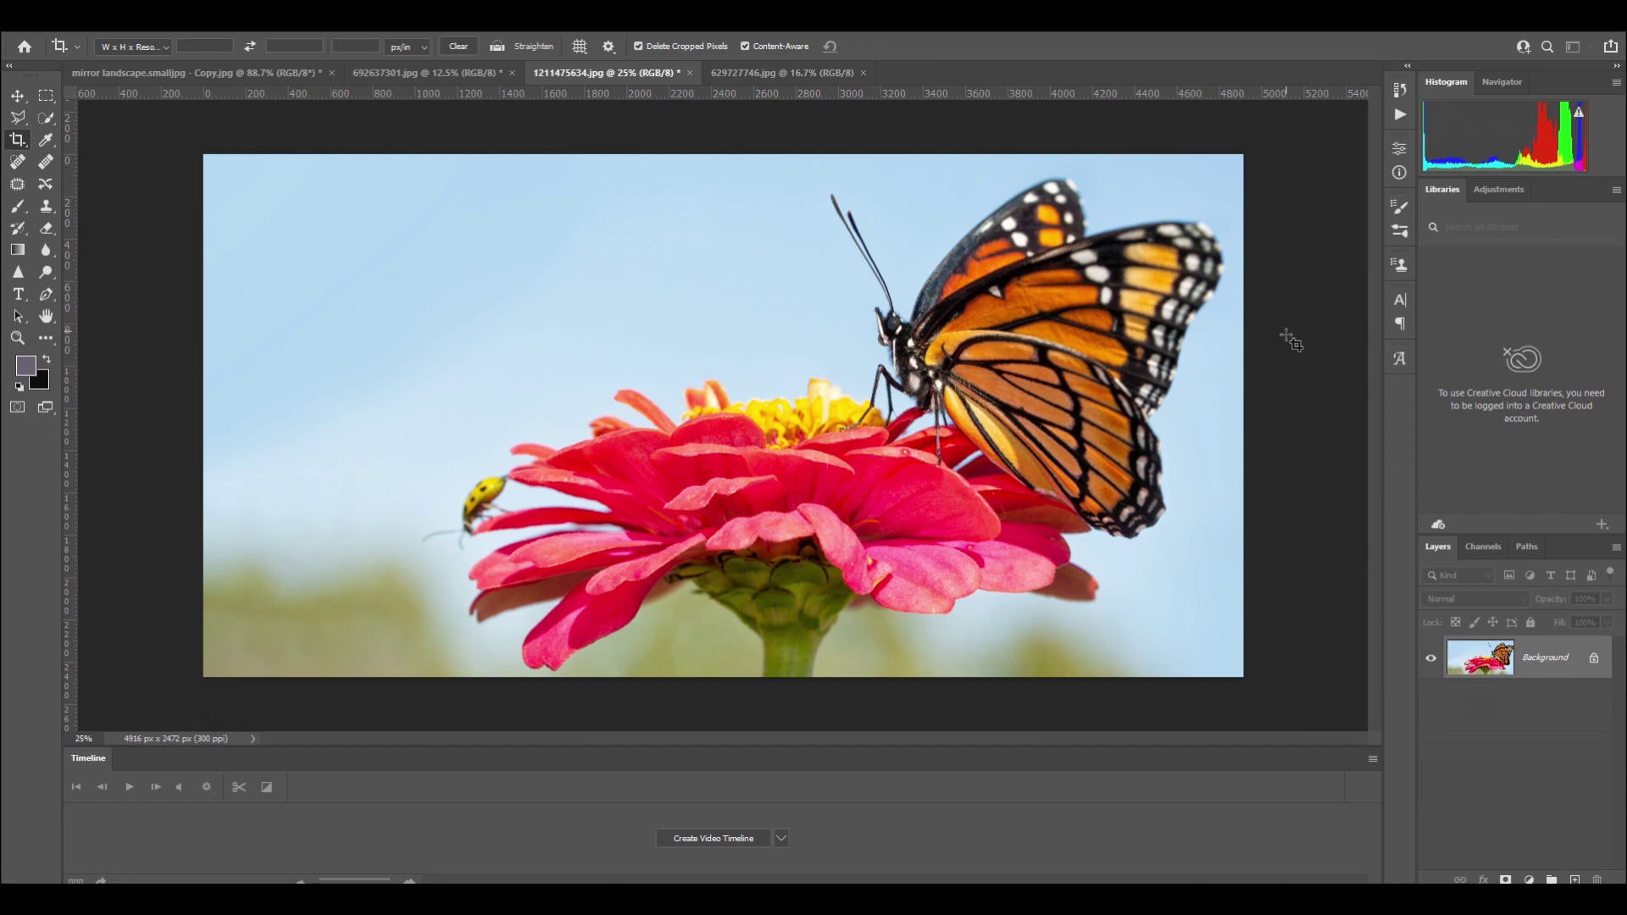
{"action": "left_click", "coordinate": [1302, 424]}
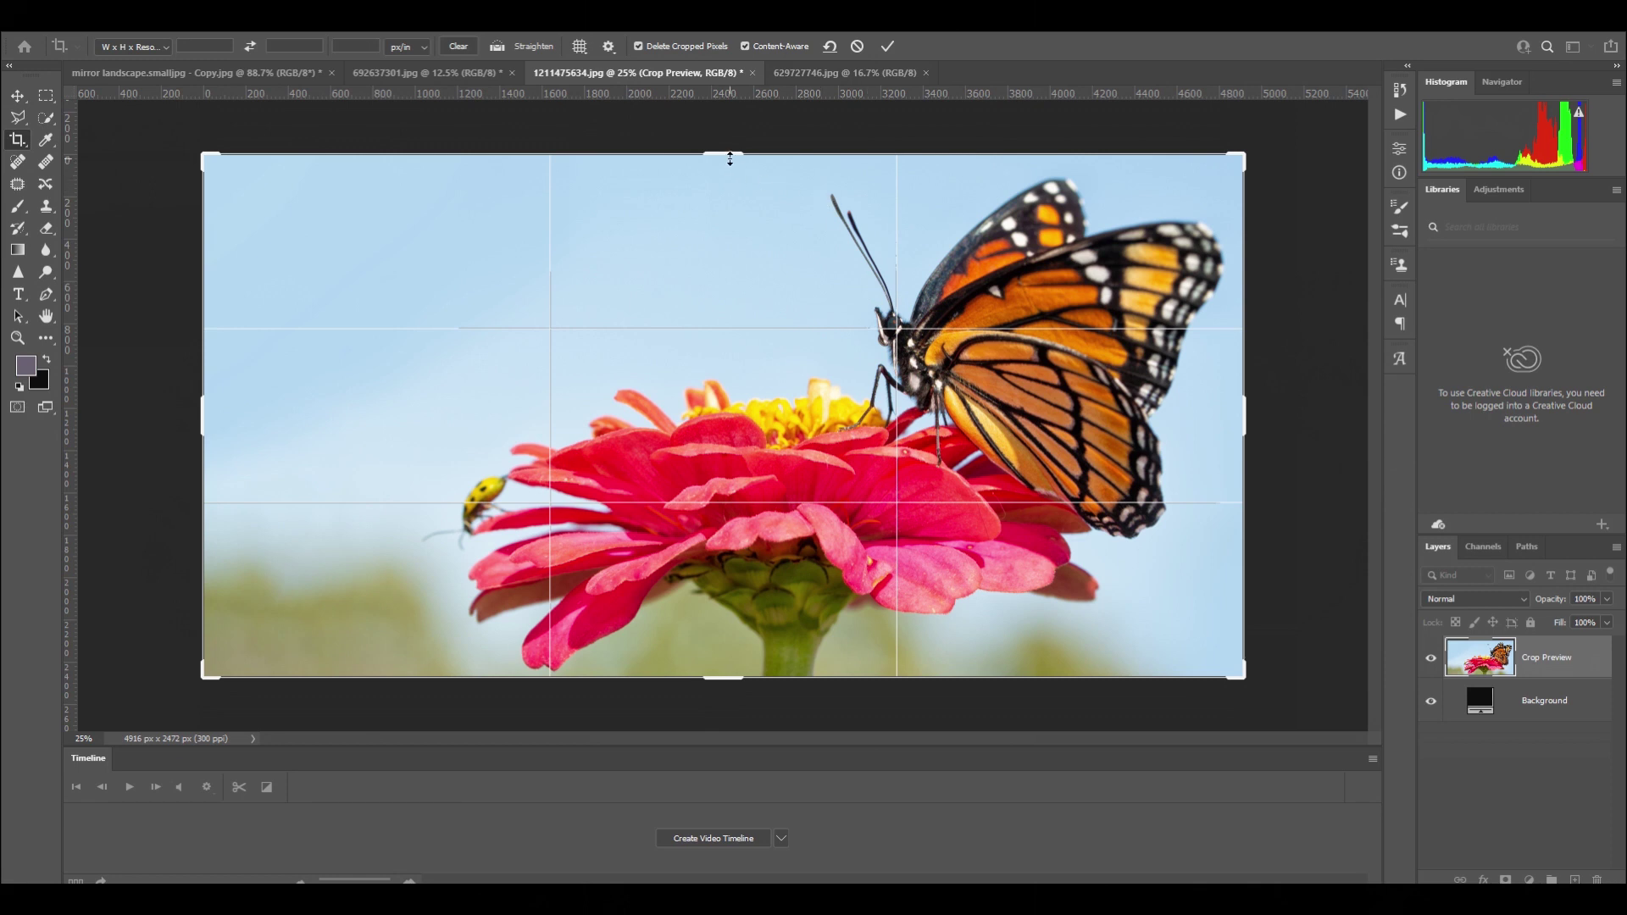
{"action": "left_click_drag", "start_coordinate": [730, 161], "coordinate": [733, 154]}
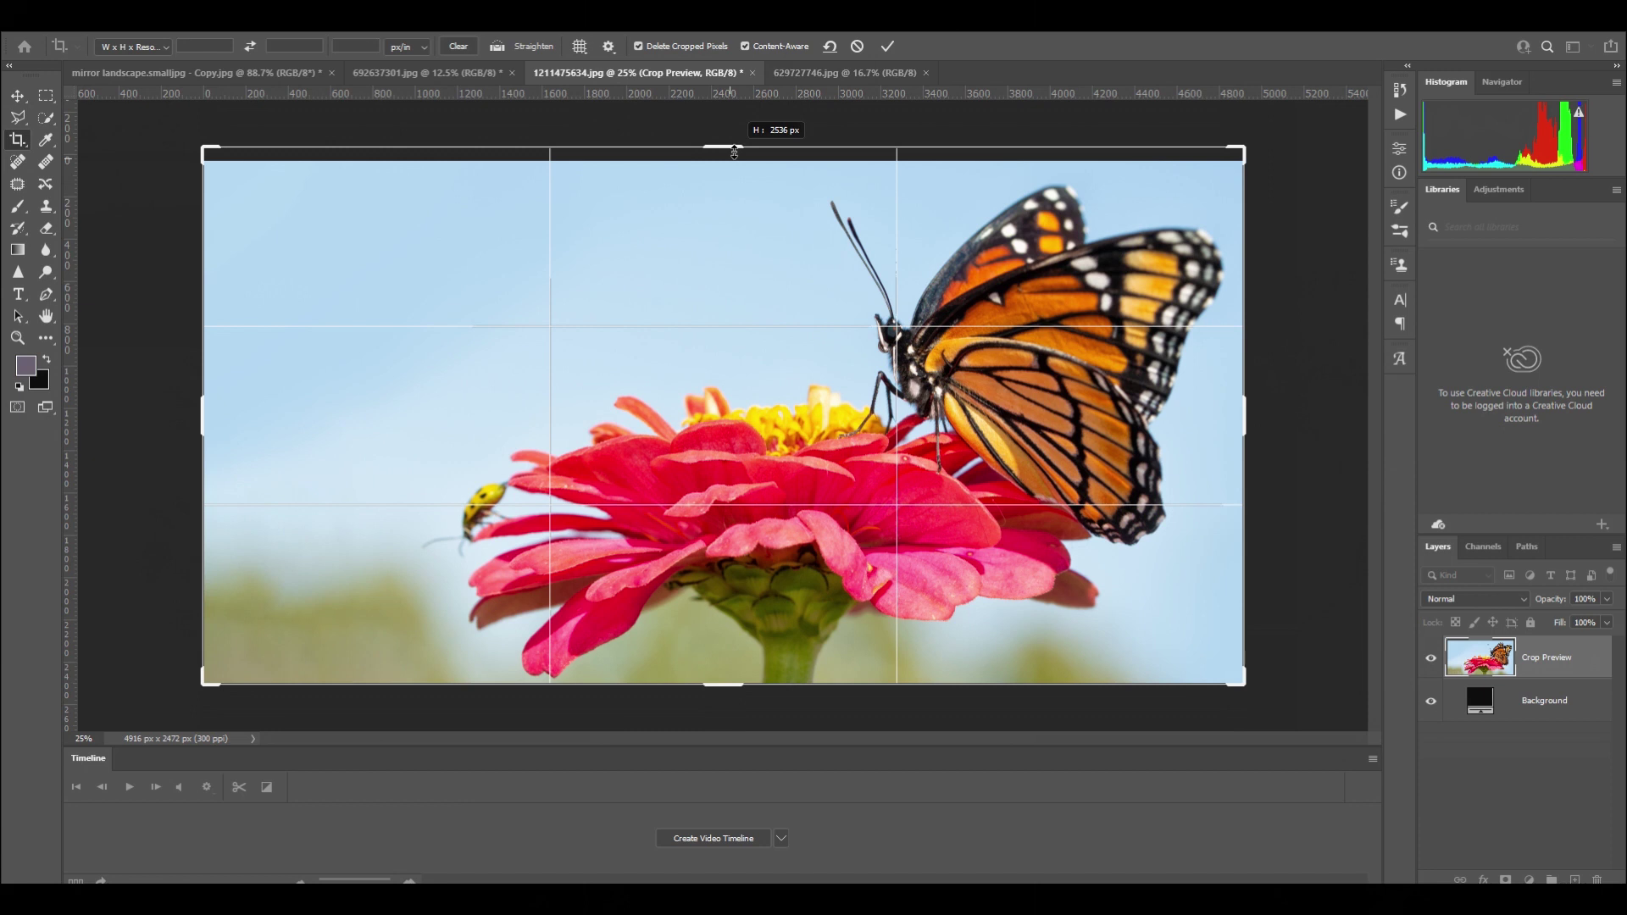
{"action": "left_click_drag", "start_coordinate": [734, 154], "coordinate": [733, 154]}
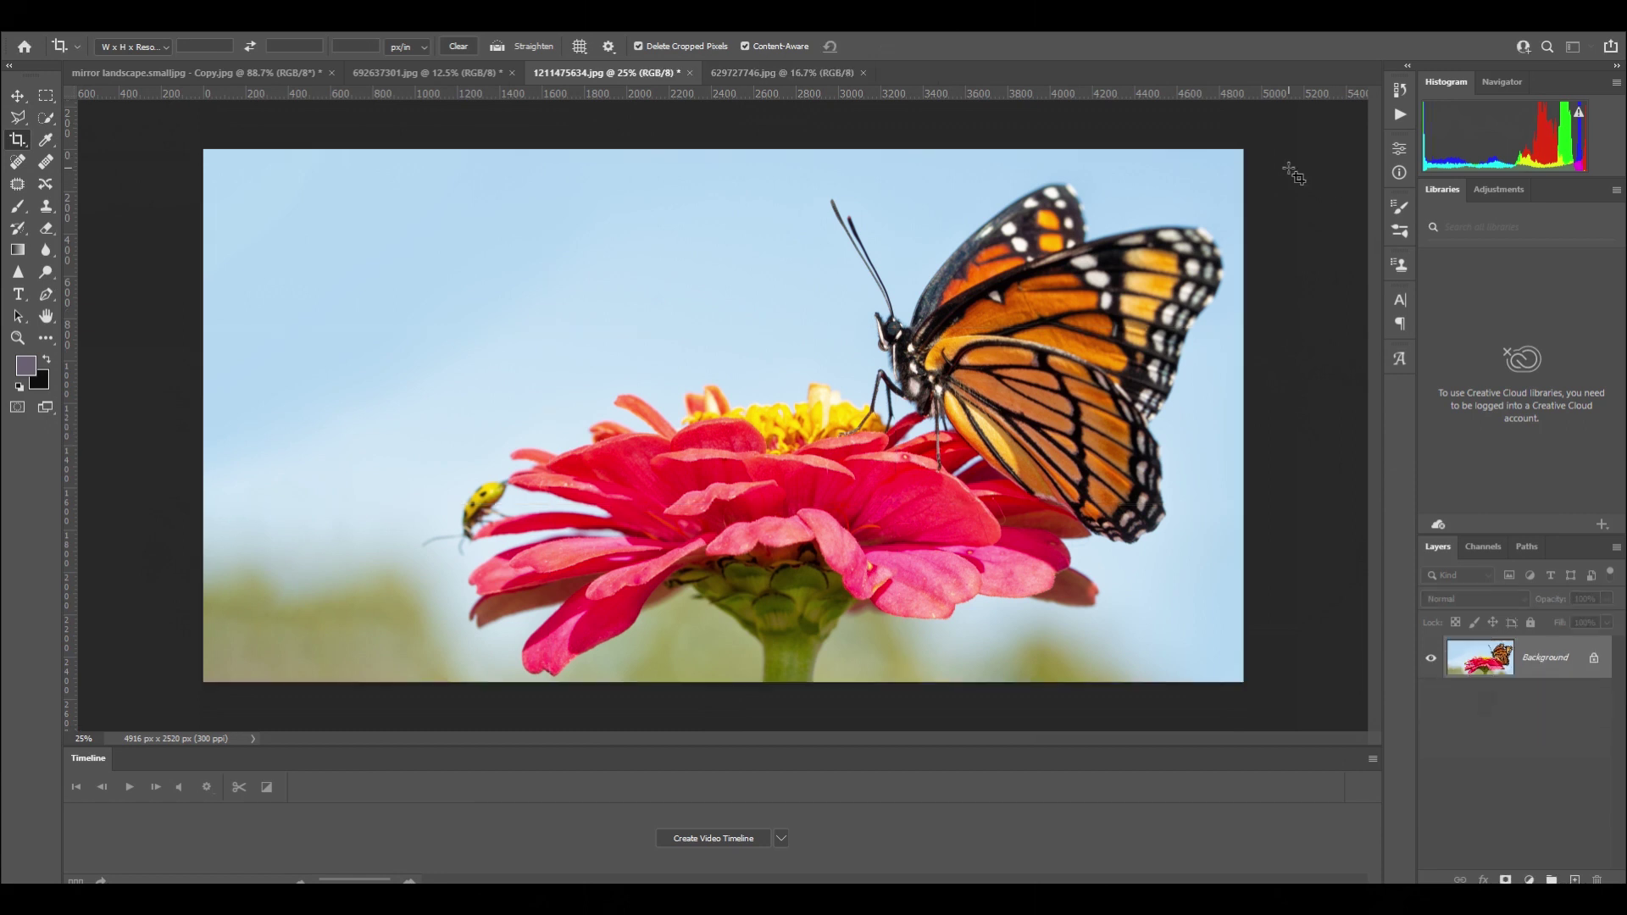
{"action": "left_click", "coordinate": [1295, 232]}
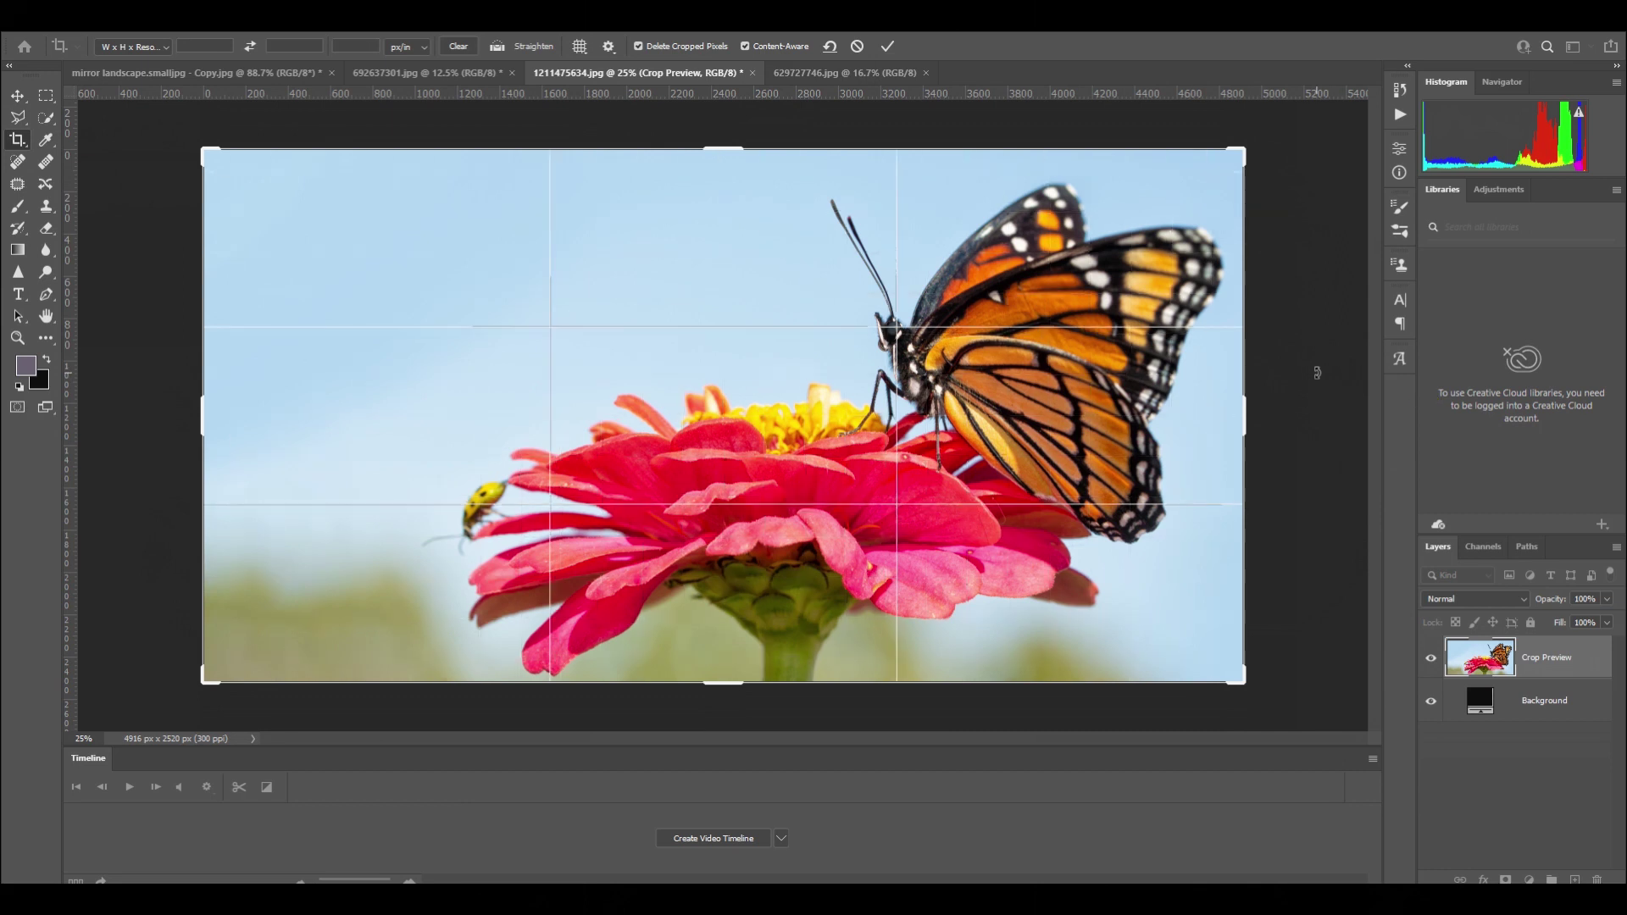
{"action": "key", "text": "Return"}
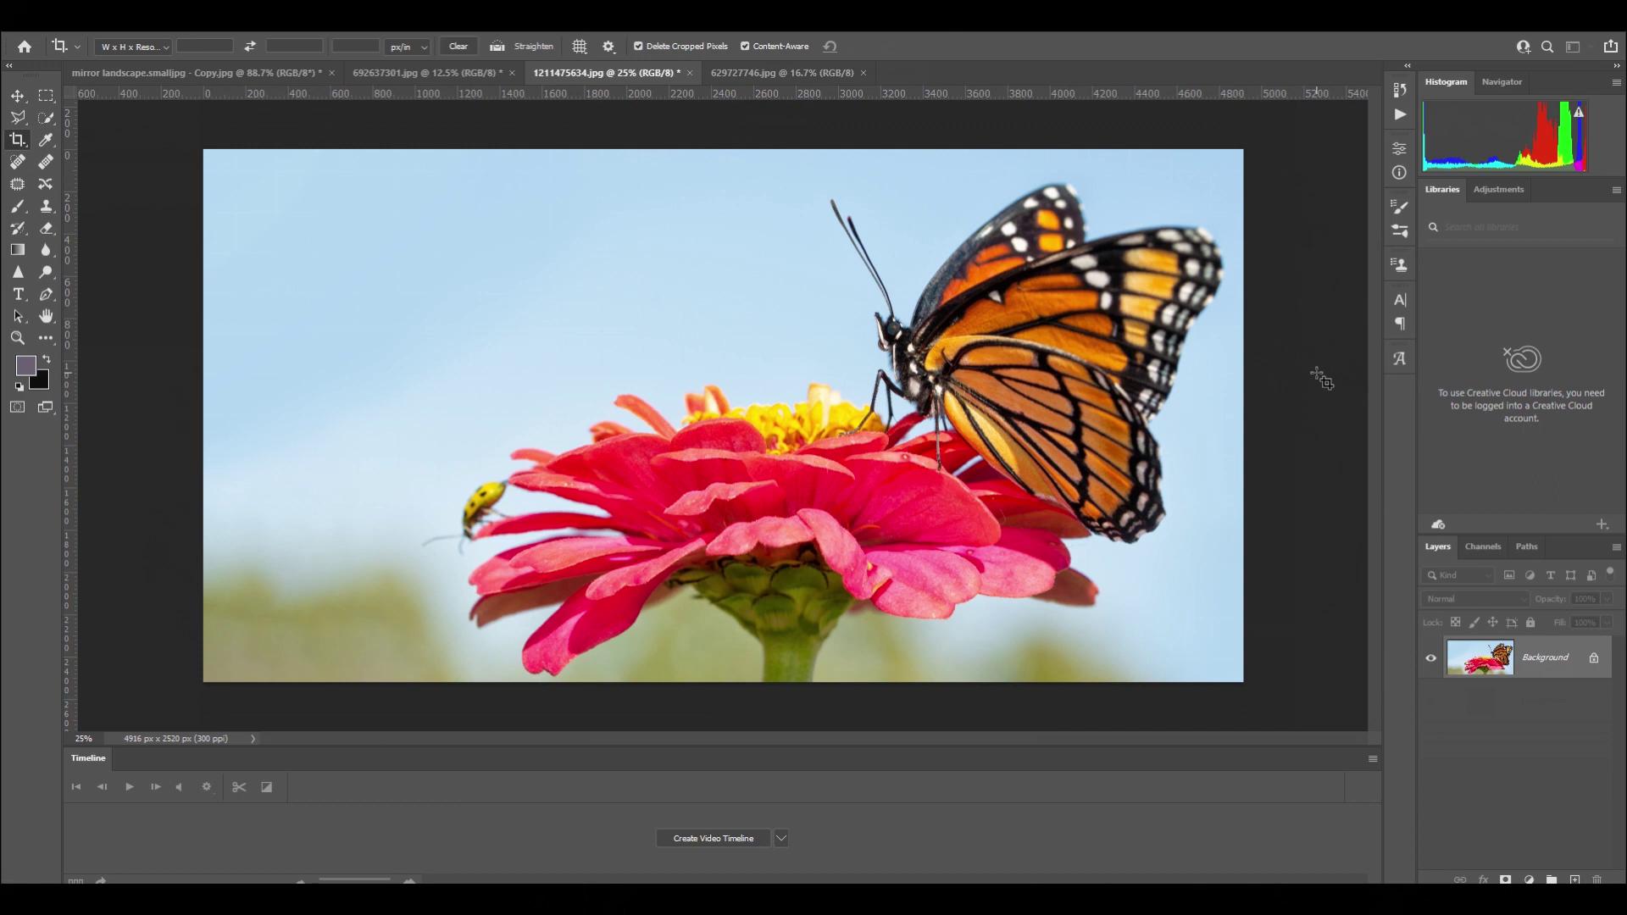
{"action": "left_click", "coordinate": [781, 72]}
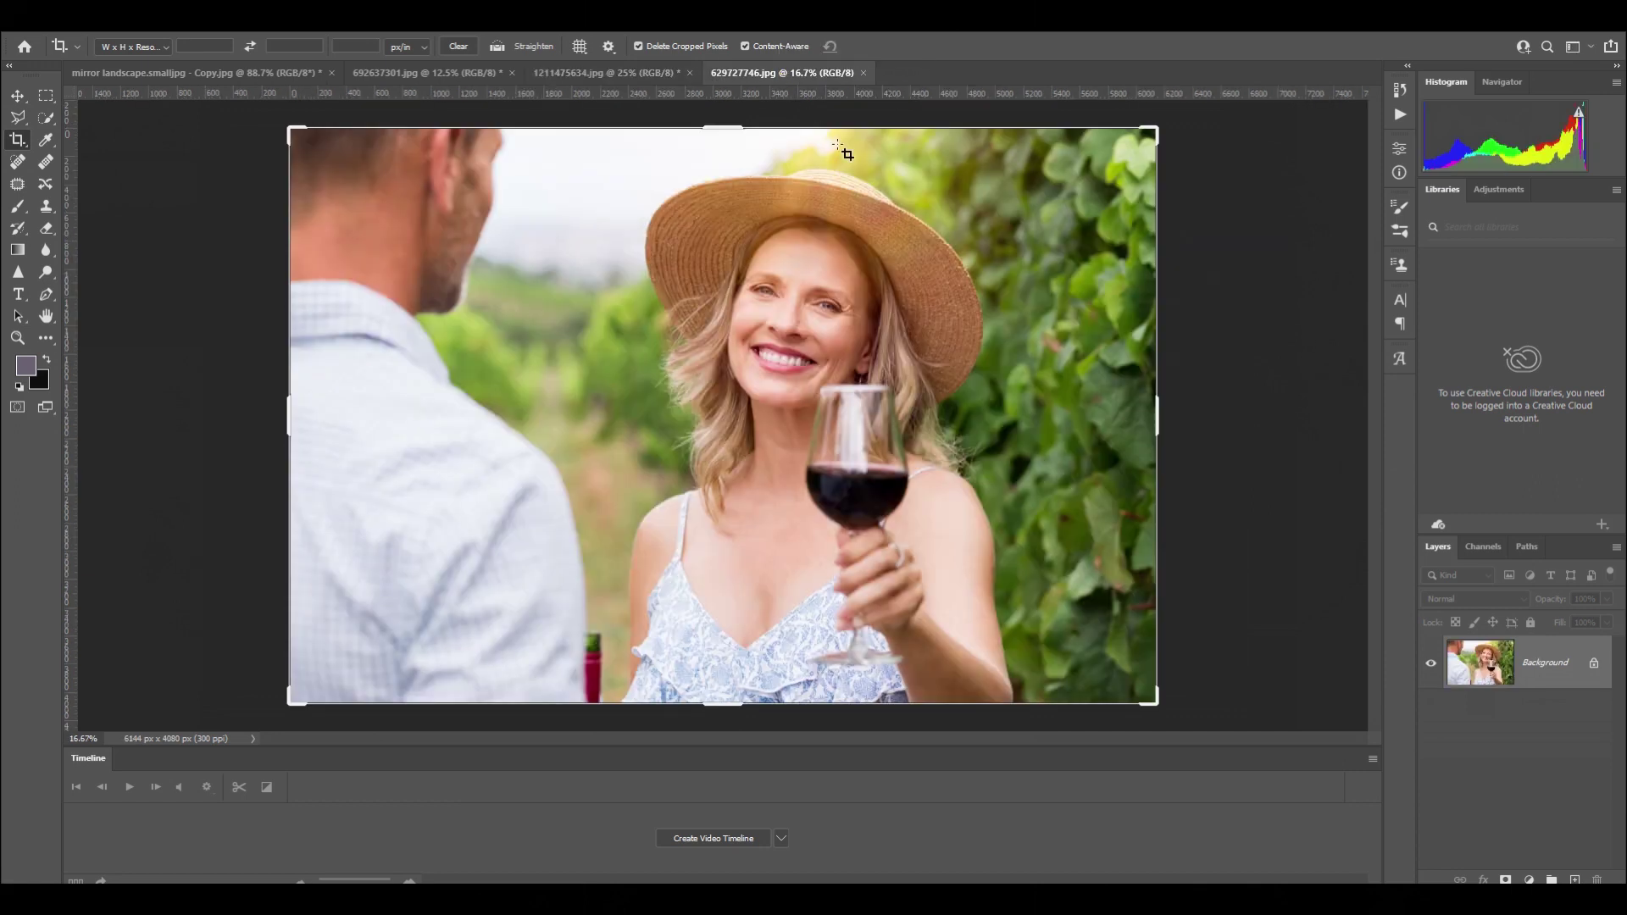
Apply a rule-of-thirds crop to the wine-toasting photo 629727746.jpg, then return to the butterfly image.
{"action": "left_click", "coordinate": [1254, 331]}
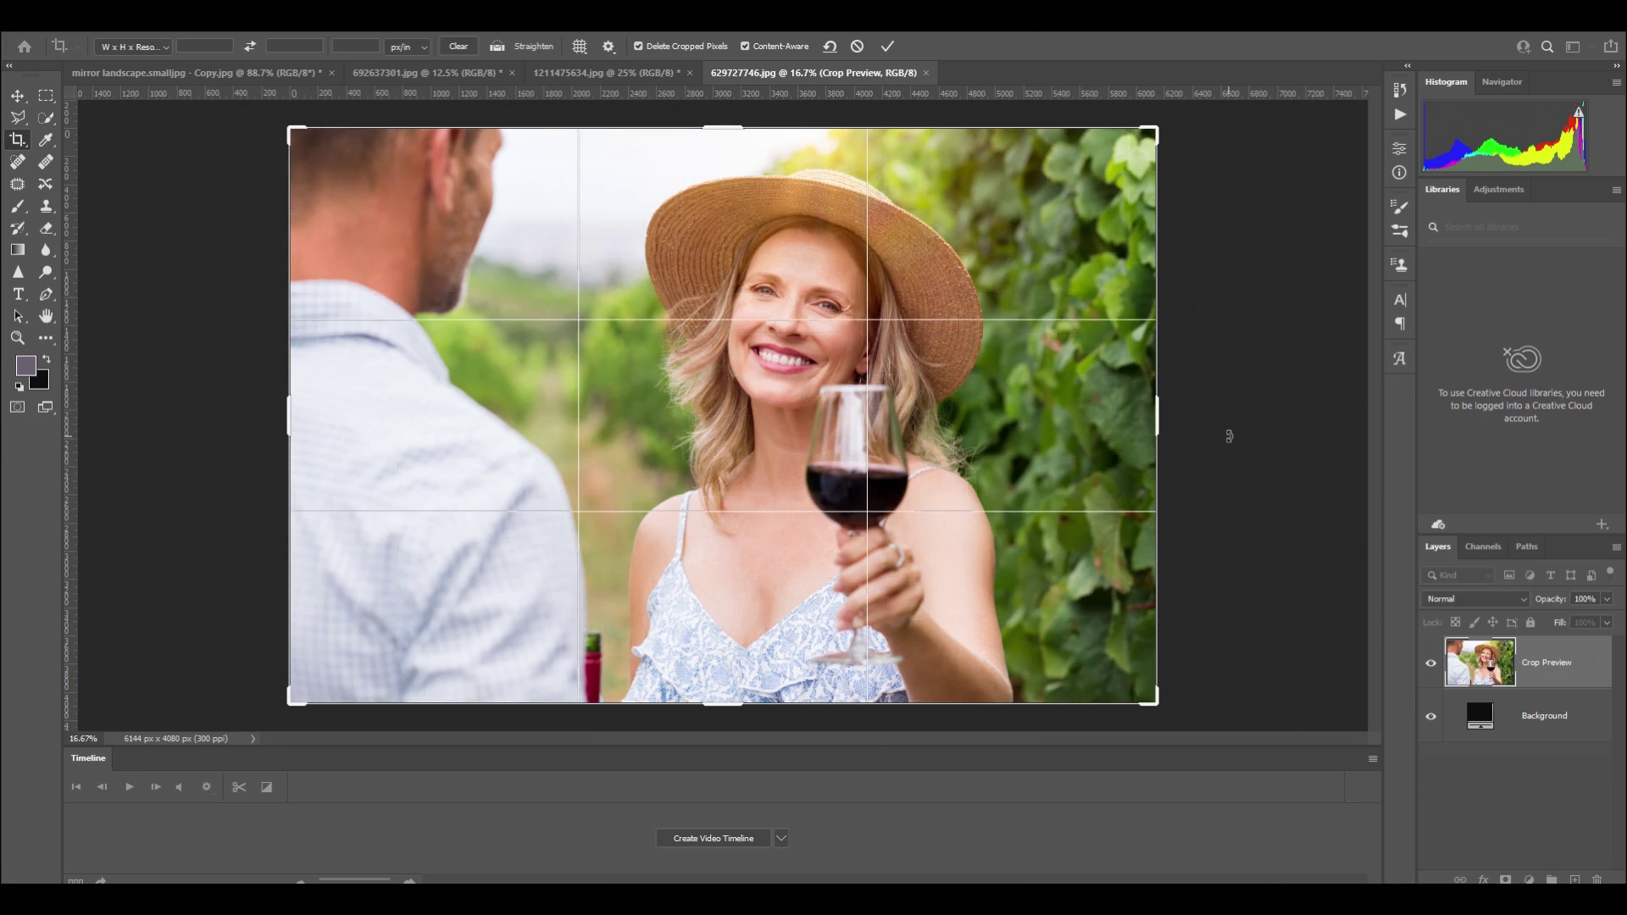
{"action": "key", "text": "Return"}
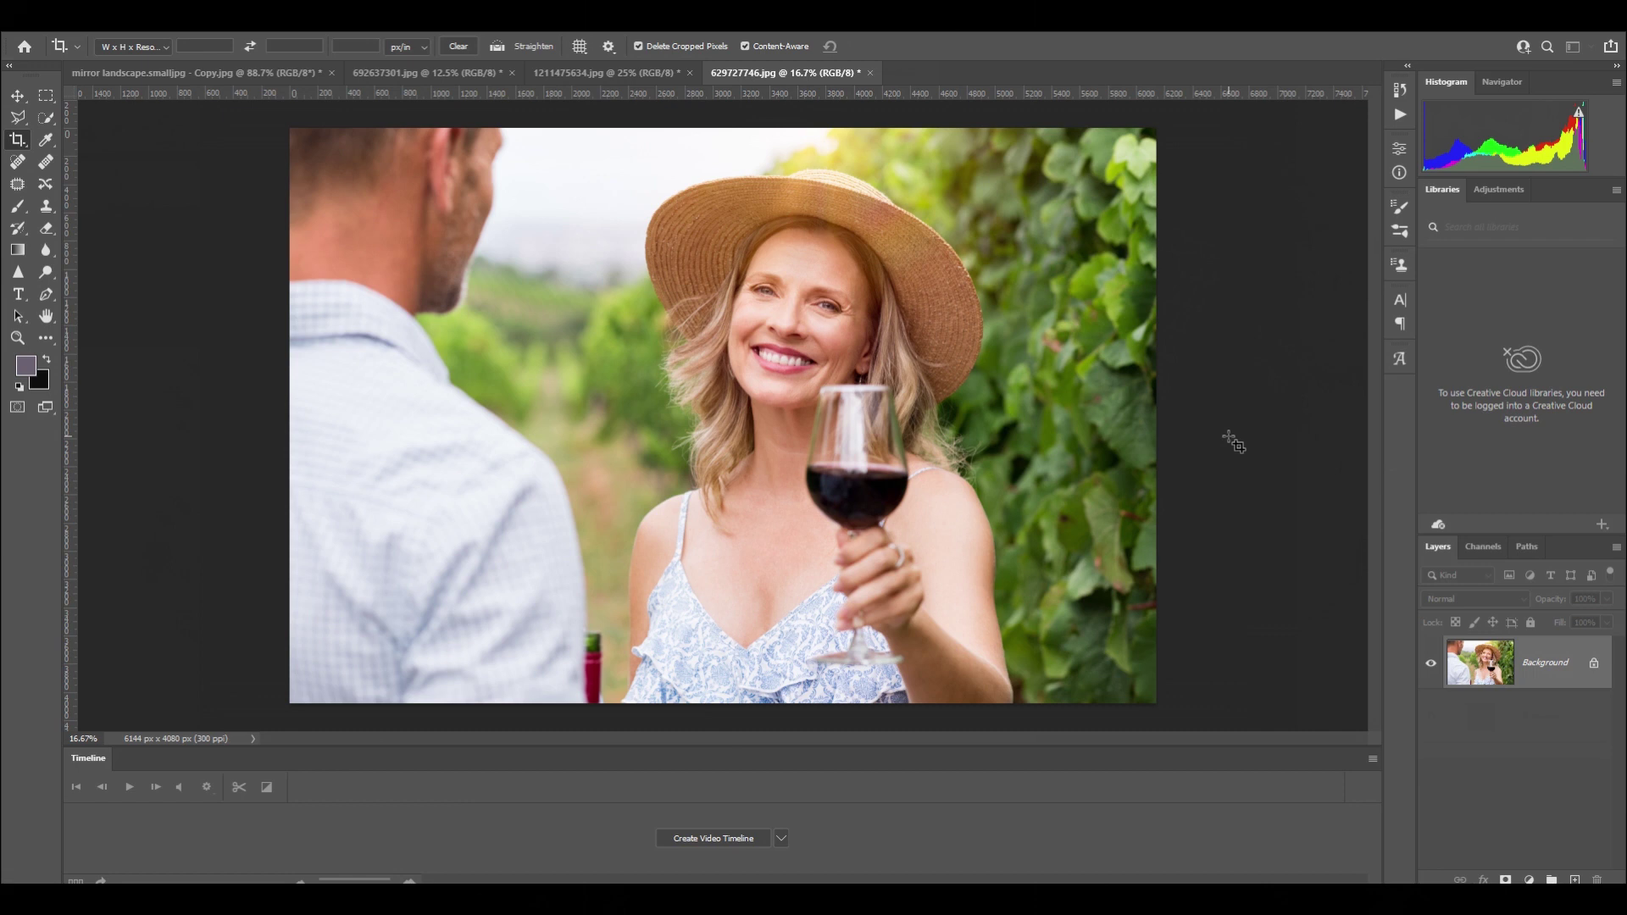
{"action": "key", "text": "ctrl+shift+Tab"}
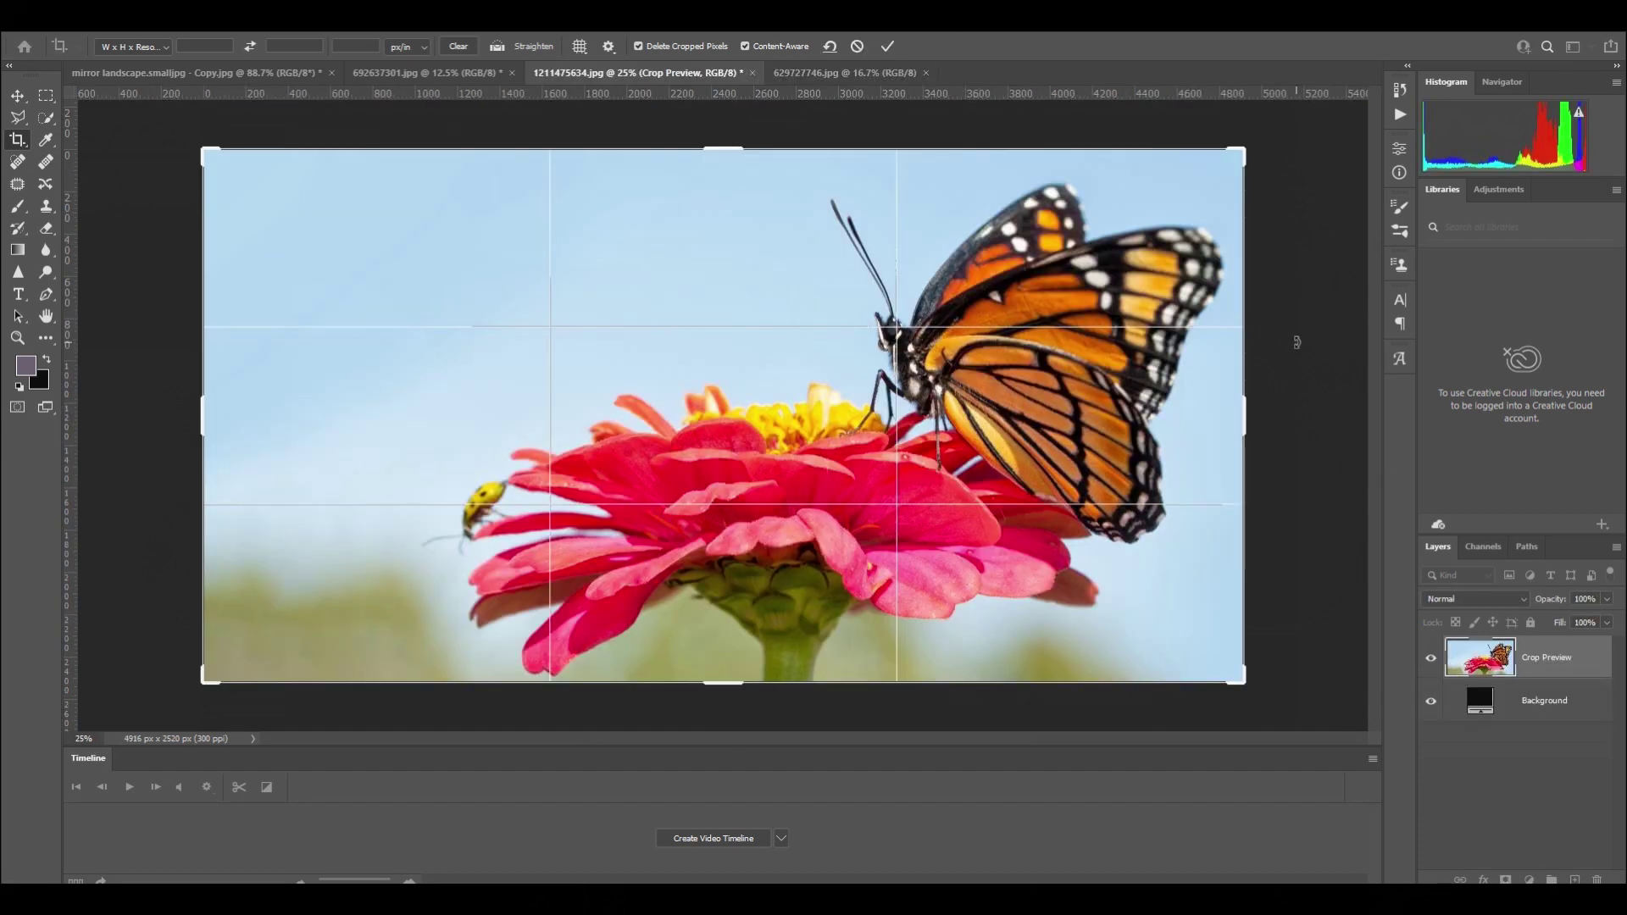